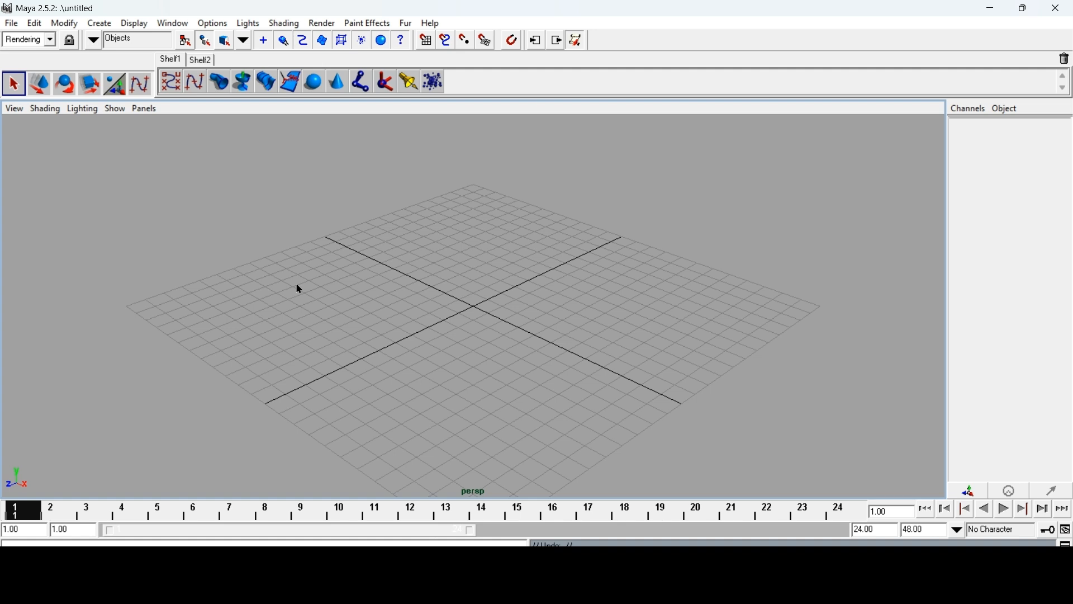
Draw a rocket-like half-profile about 16 grid squares tall in the side view with the EP Curve tool, starting on the vertical axis.
{"action": "key", "text": "space"}
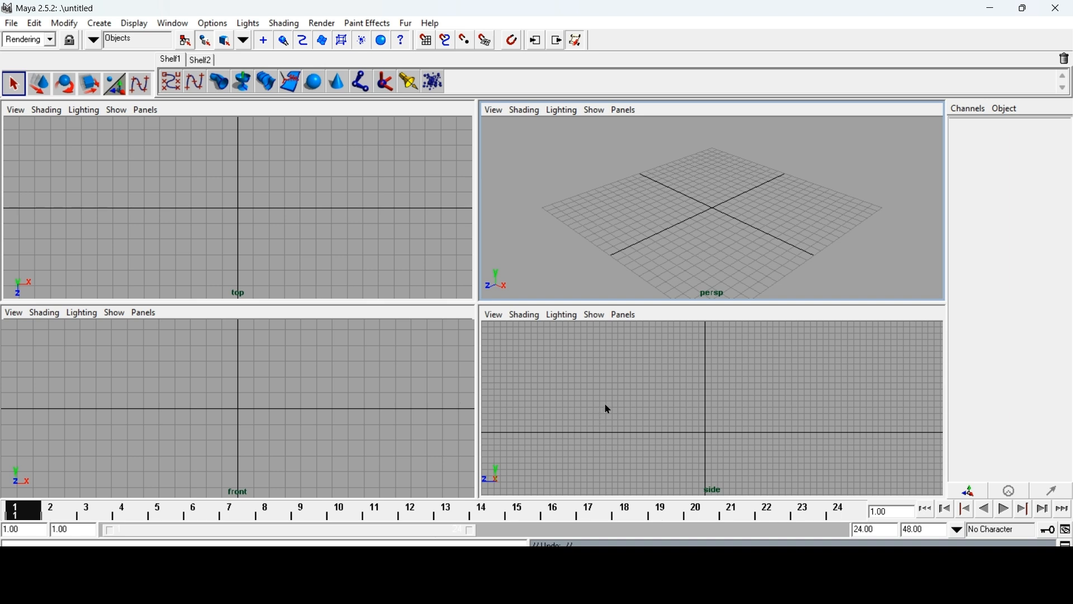
{"action": "key", "text": "space"}
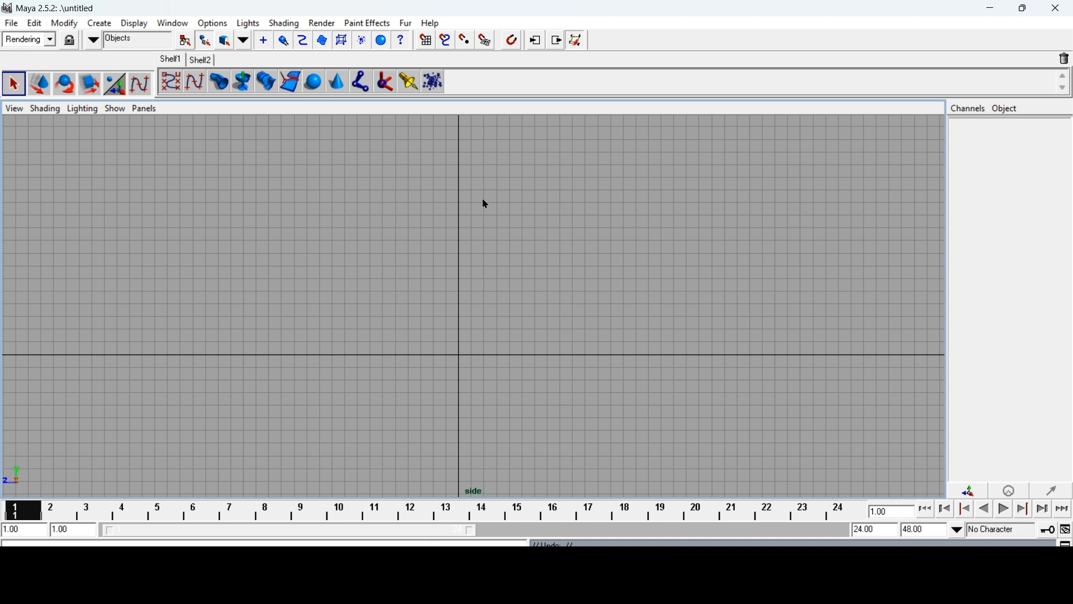
{"action": "left_click", "coordinate": [100, 23]}
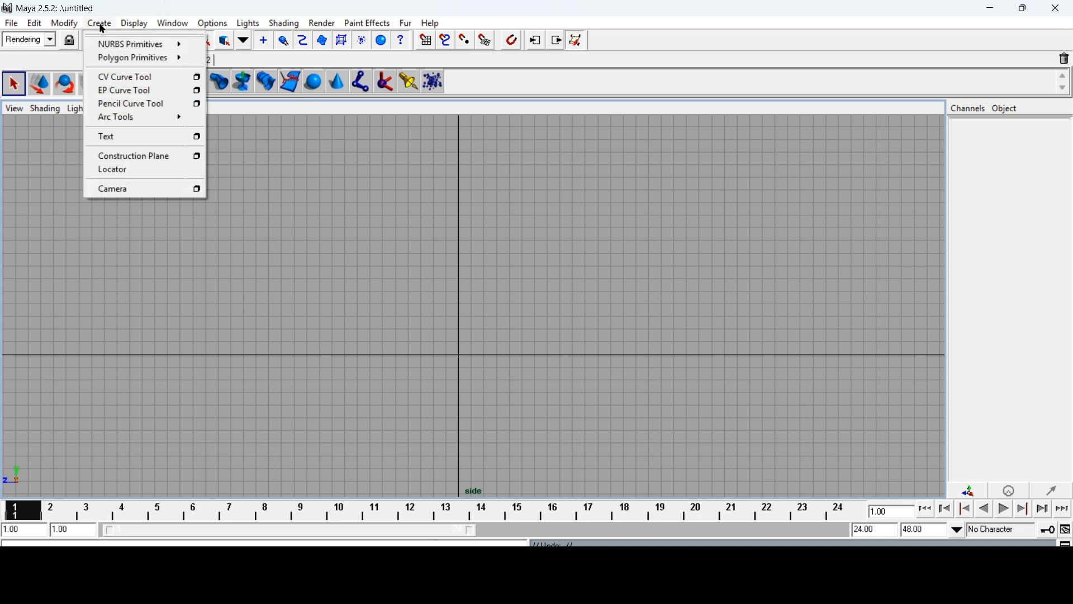
{"action": "left_click", "coordinate": [132, 91]}
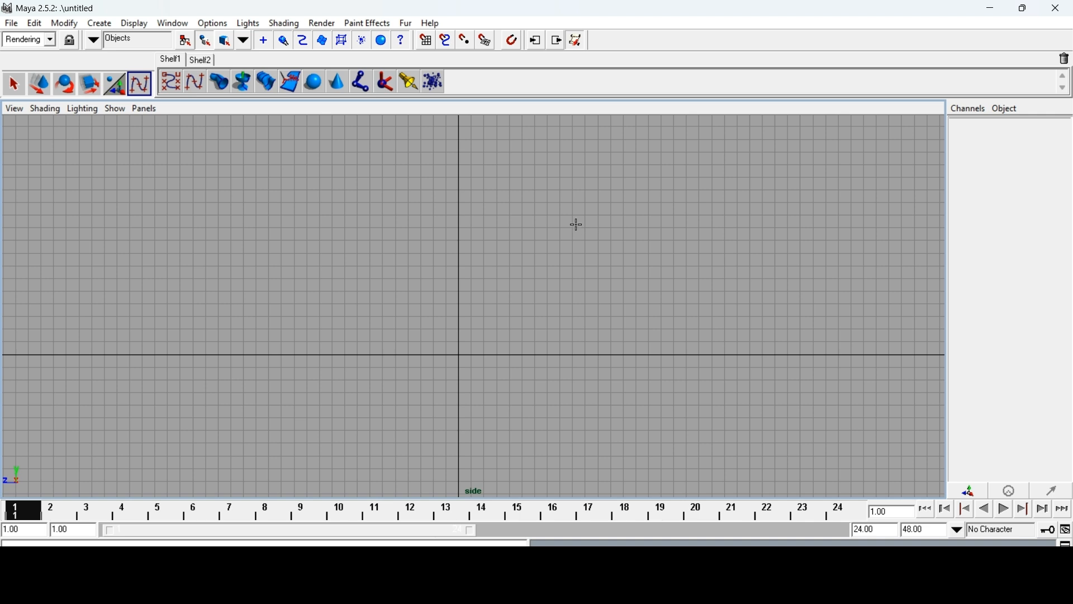
{"action": "left_click", "coordinate": [458, 152]}
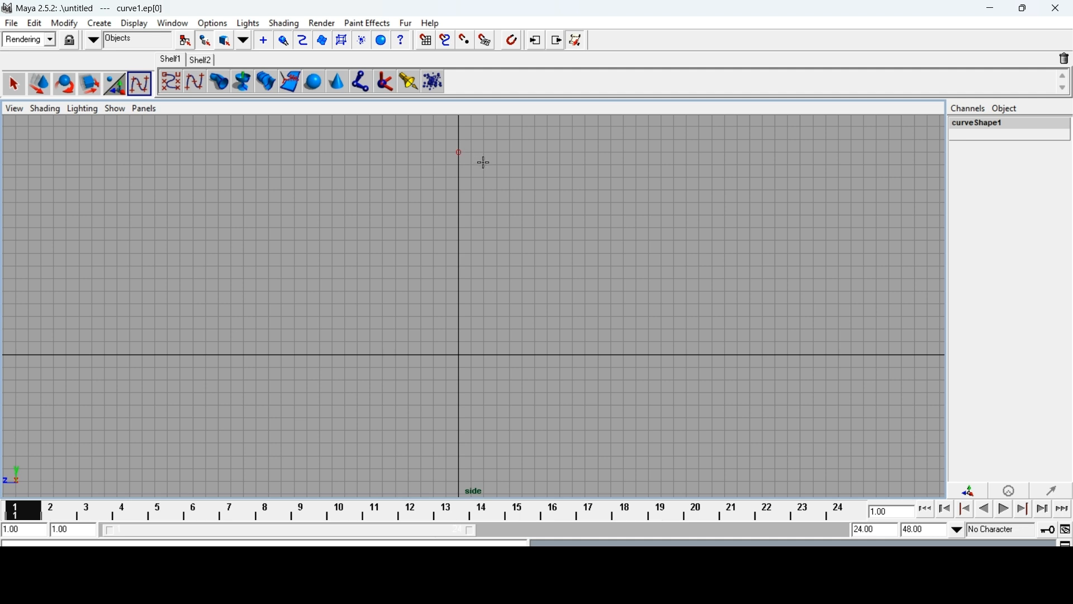
{"action": "left_click", "coordinate": [496, 190]}
{"action": "left_click", "coordinate": [507, 215]}
{"action": "left_click", "coordinate": [505, 242]}
{"action": "left_click", "coordinate": [503, 265]}
{"action": "left_click", "coordinate": [492, 303]}
{"action": "left_click", "coordinate": [492, 328]}
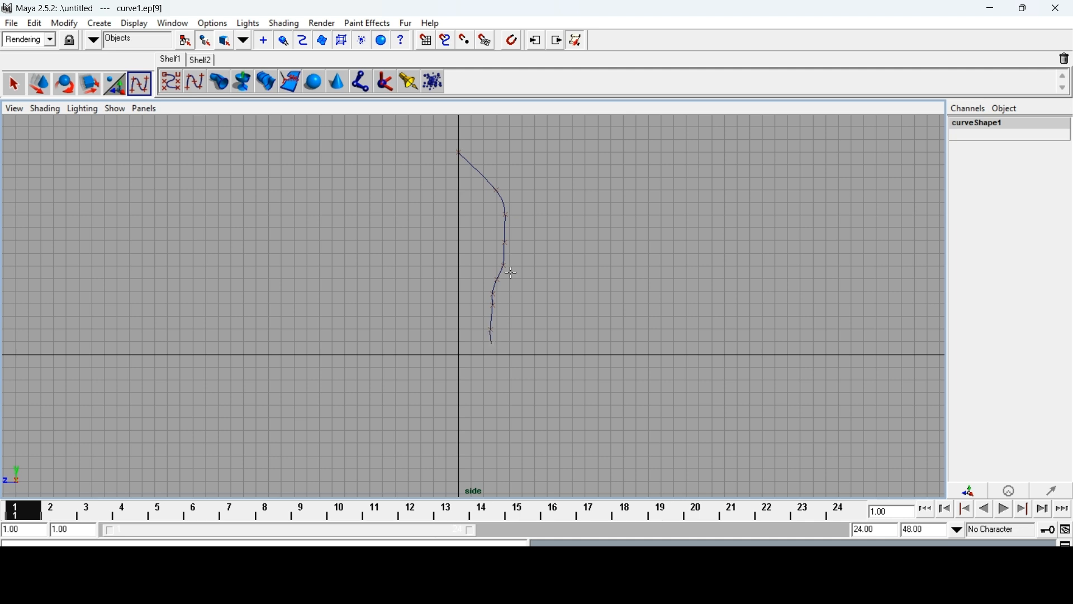
{"action": "left_click", "coordinate": [492, 347]}
{"action": "key", "text": "q"}
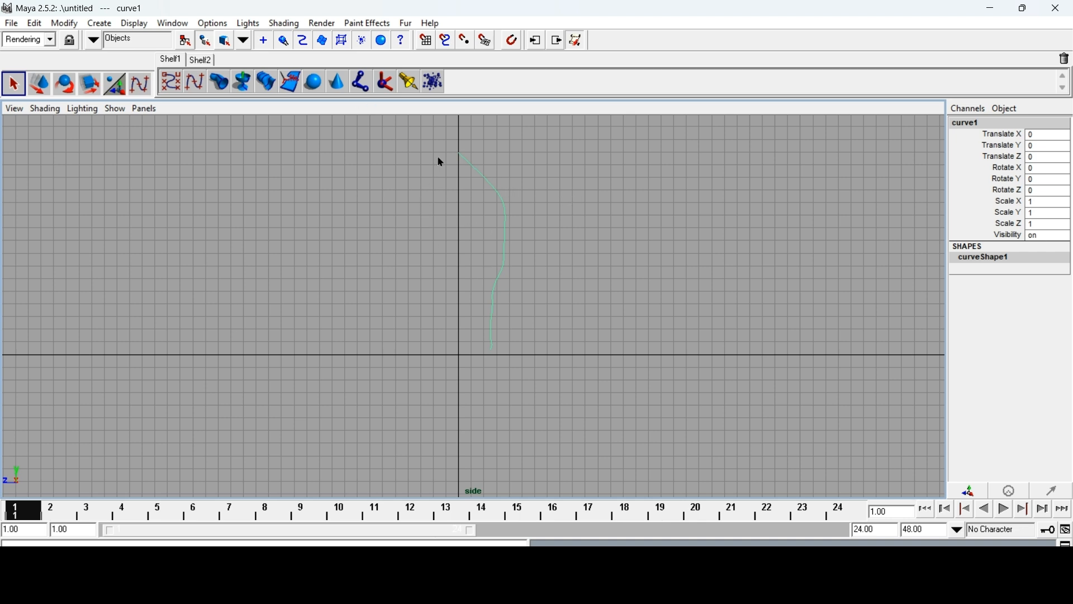
Switch to the Modeling menu set and revolve the profile curve into a surface.
{"action": "left_click", "coordinate": [53, 43]}
{"action": "left_click", "coordinate": [34, 65]}
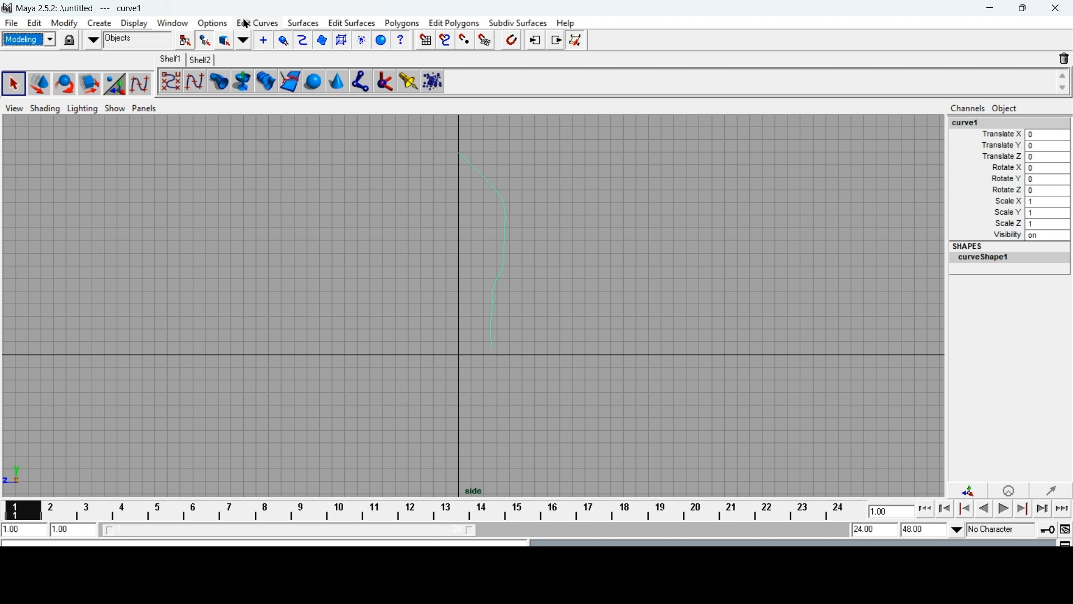
{"action": "left_click", "coordinate": [304, 23]}
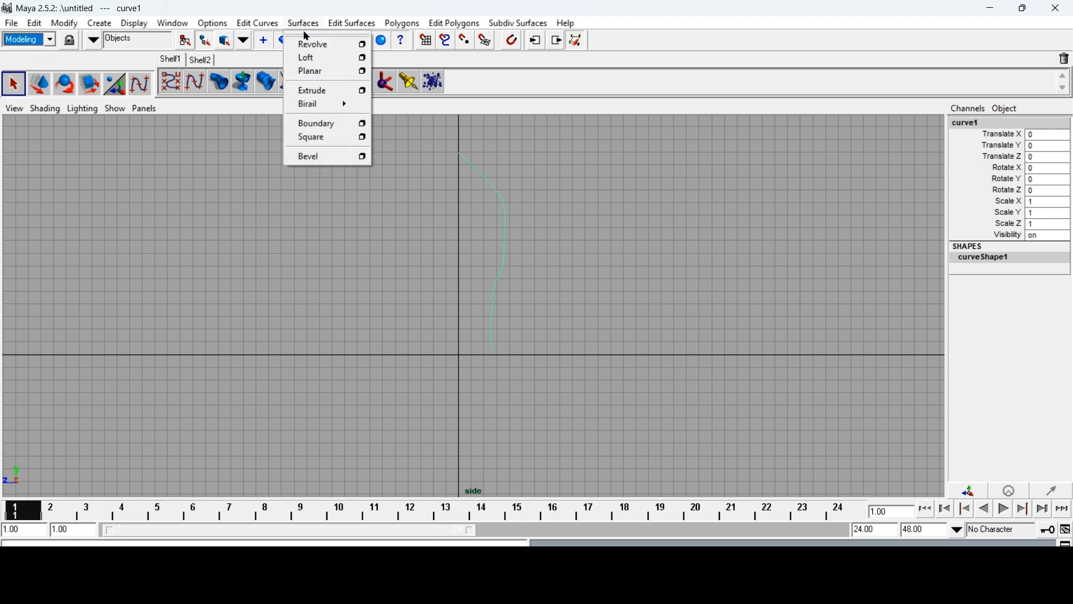
{"action": "left_click", "coordinate": [307, 45]}
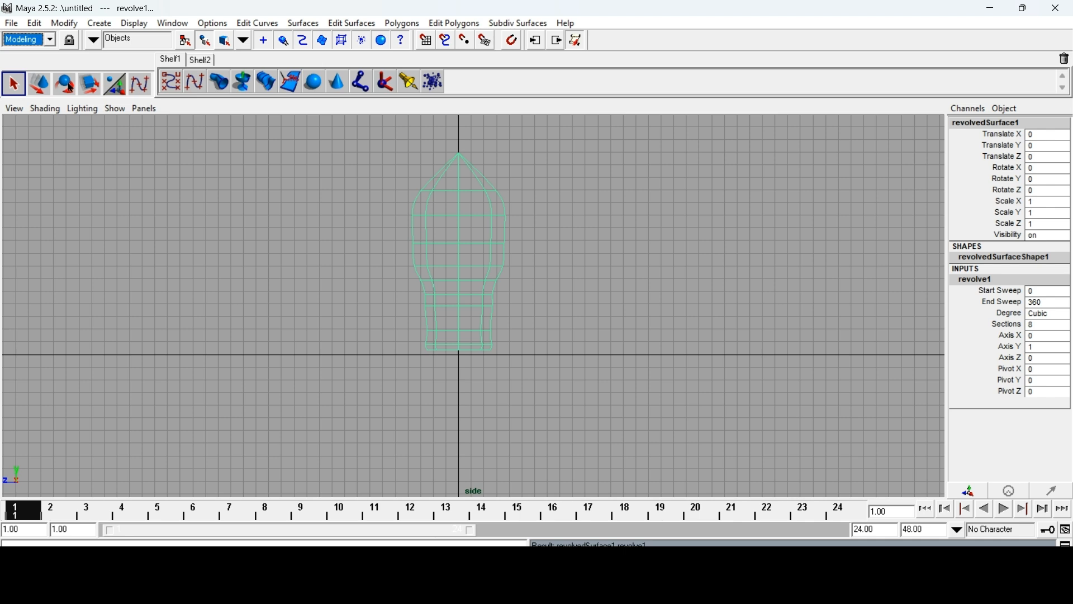
Scale the revolved body to about 0.685 in Z and about 1.123 in Y.
{"action": "left_click", "coordinate": [93, 84]}
{"action": "left_click_drag", "start_coordinate": [395, 354], "coordinate": [414, 359]}
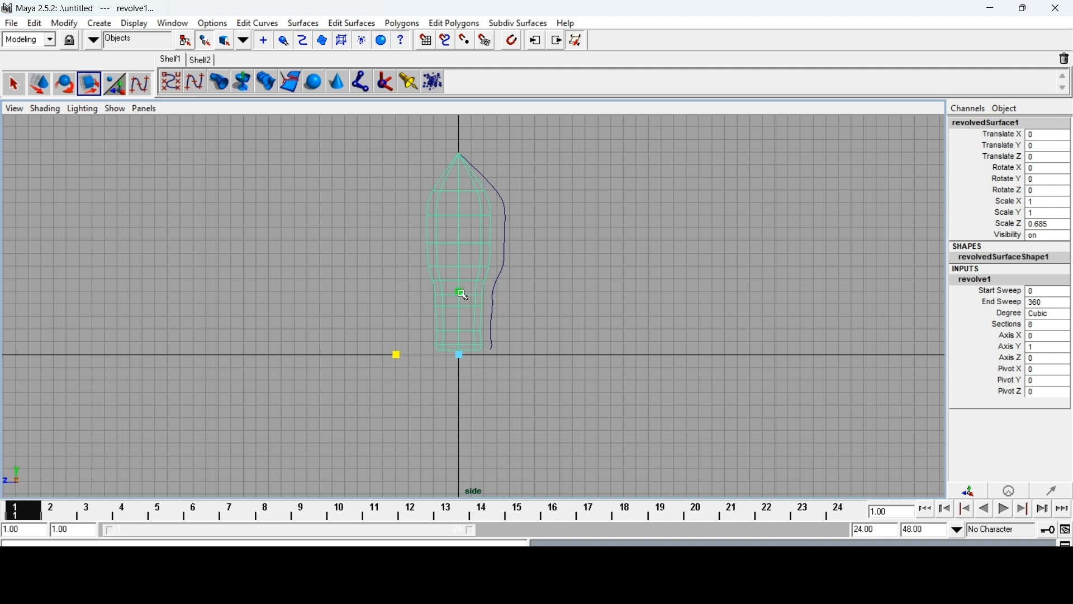
{"action": "left_click_drag", "start_coordinate": [459, 291], "coordinate": [459, 285]}
{"action": "left_click", "coordinate": [412, 353]}
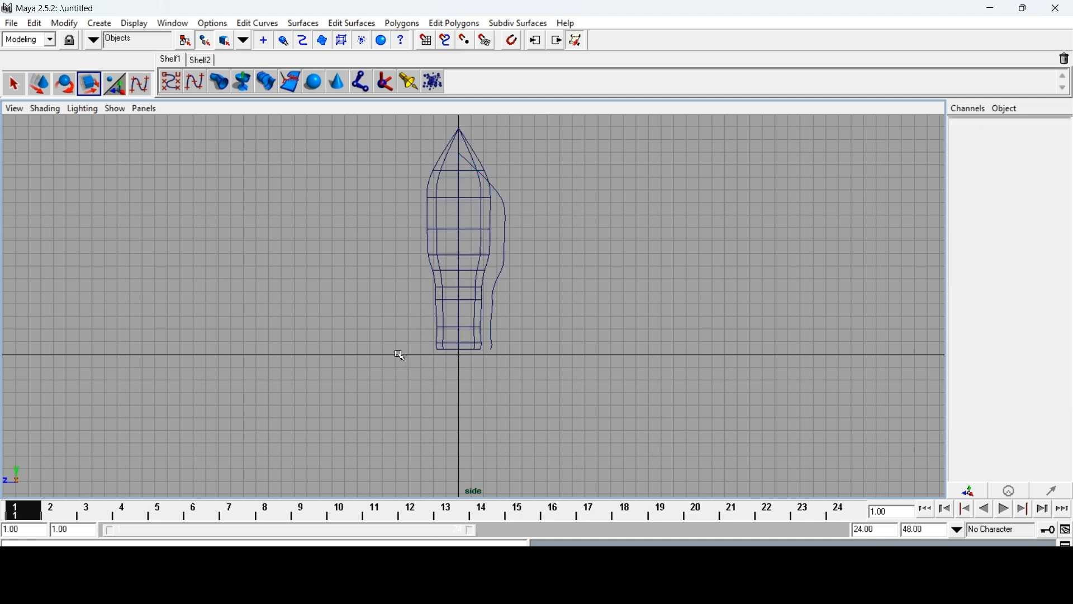
Delete the body's original profile curve and display the side view in smooth shading.
{"action": "left_click", "coordinate": [505, 246]}
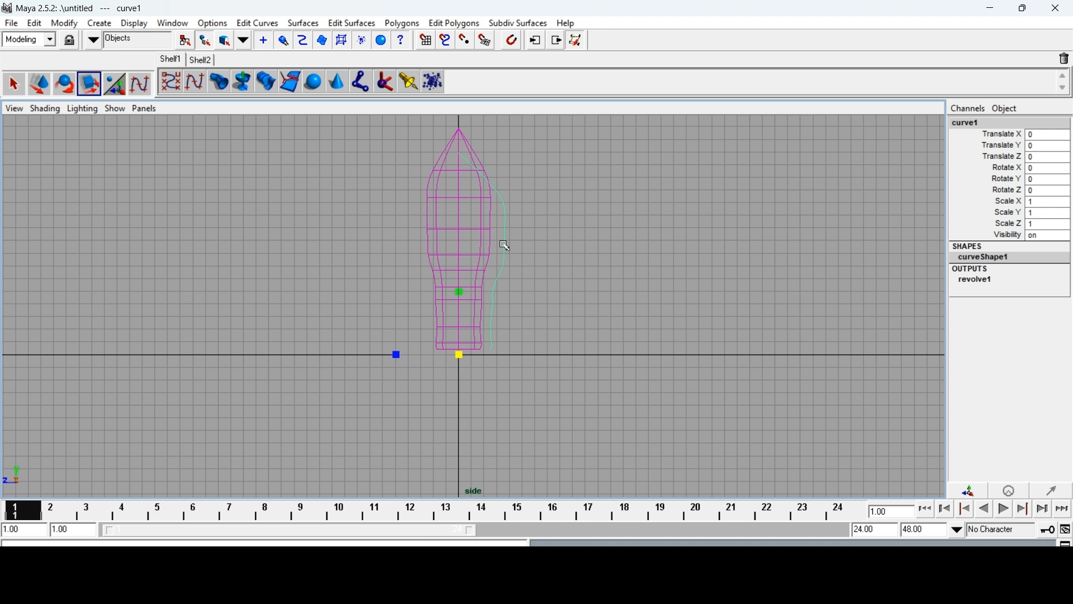
{"action": "left_click", "coordinate": [560, 139]}
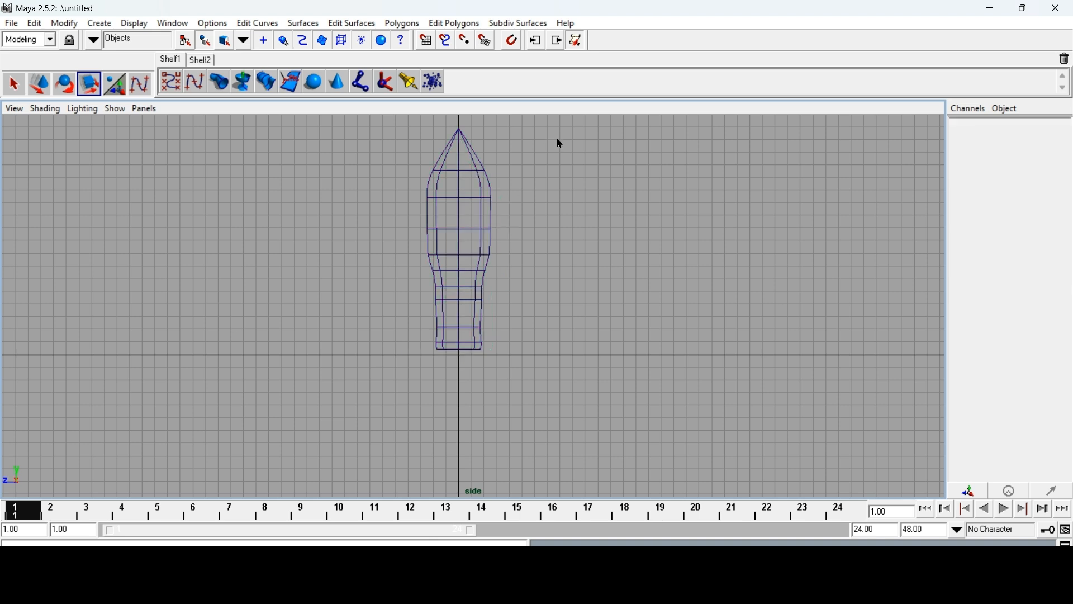
{"action": "left_click", "coordinate": [463, 213]}
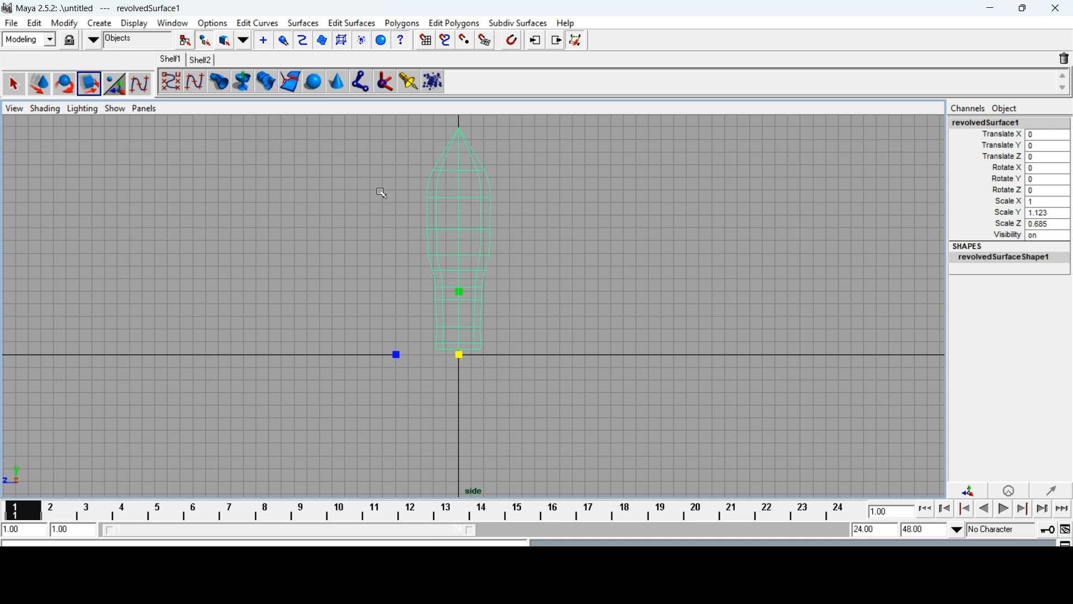
{"action": "key", "text": "5"}
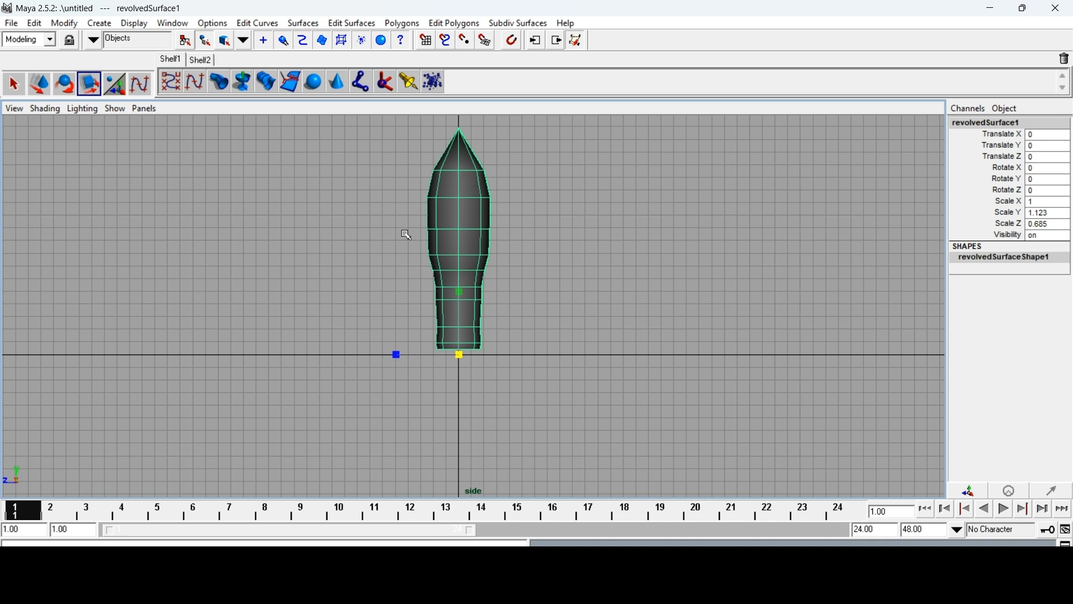
{"action": "left_click", "coordinate": [567, 286]}
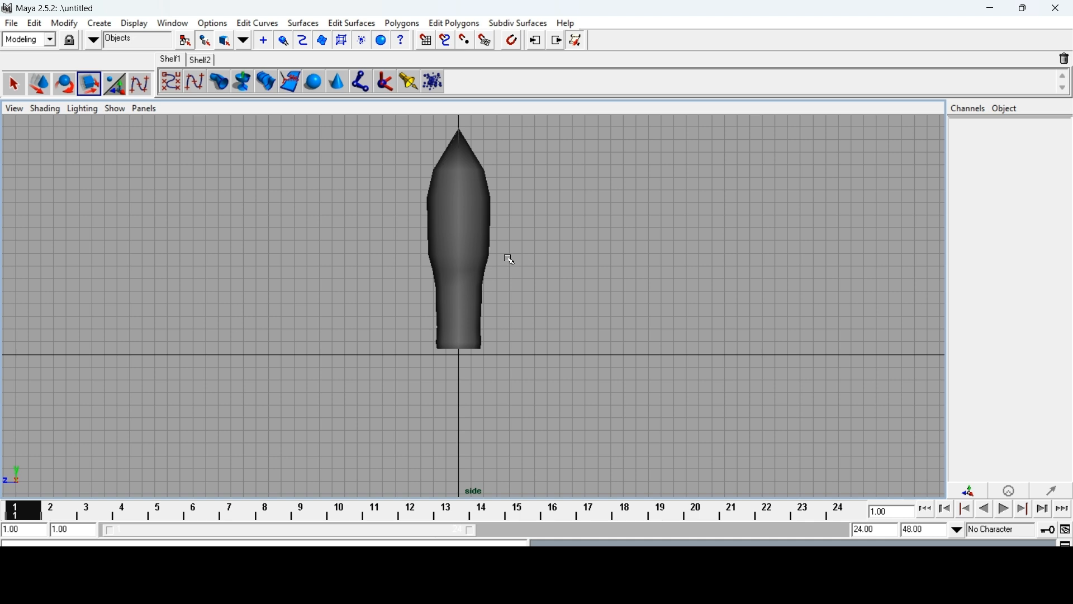
Move the revolved body aside along Z to about 17.7.
{"action": "left_click", "coordinate": [476, 263]}
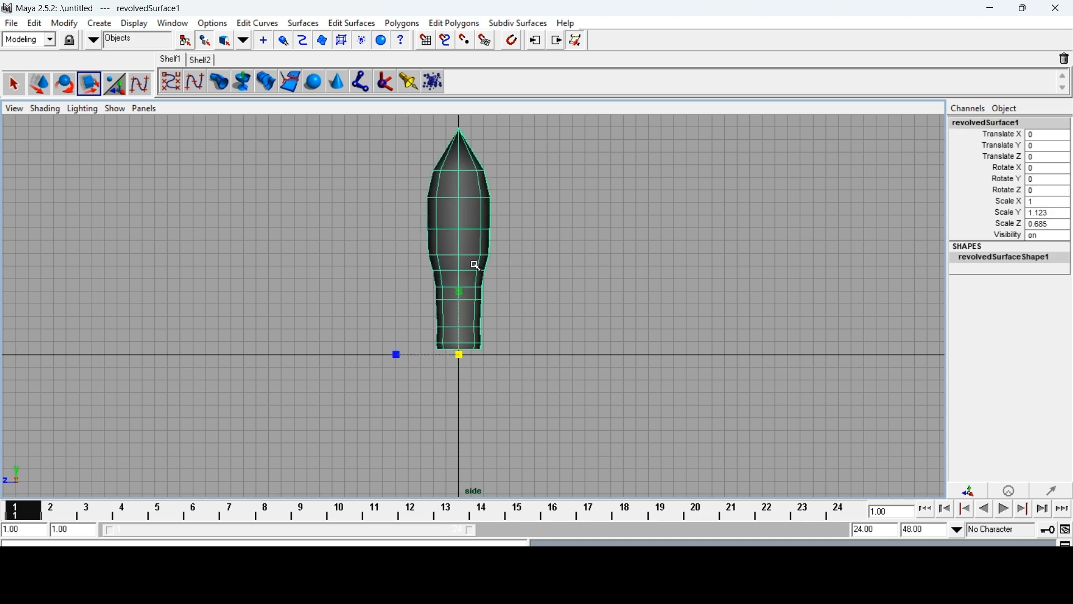
{"action": "left_click", "coordinate": [41, 88]}
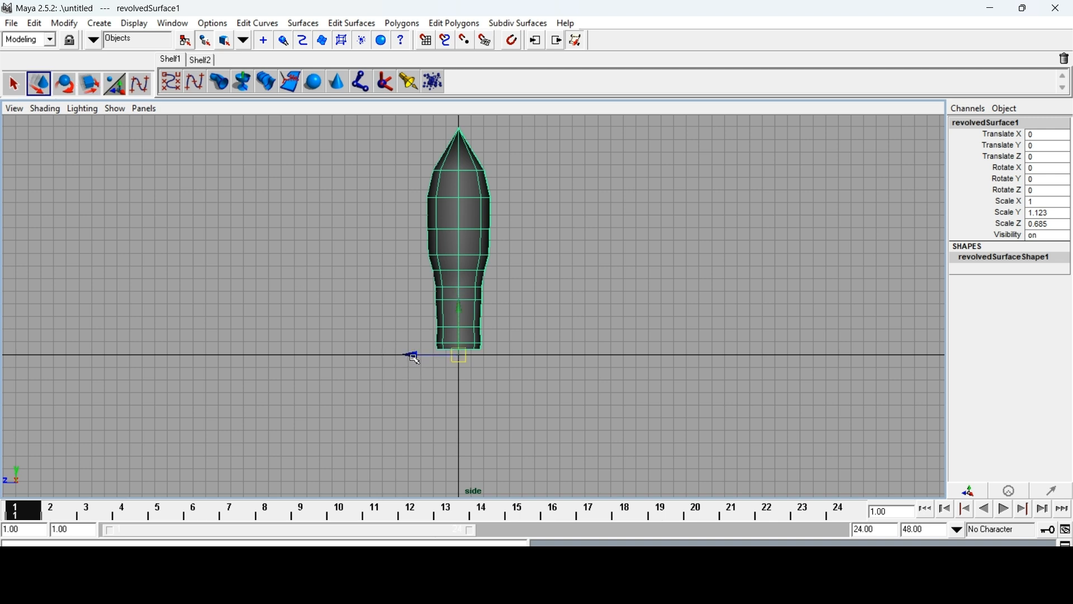
{"action": "left_click_drag", "start_coordinate": [412, 355], "coordinate": [188, 367]}
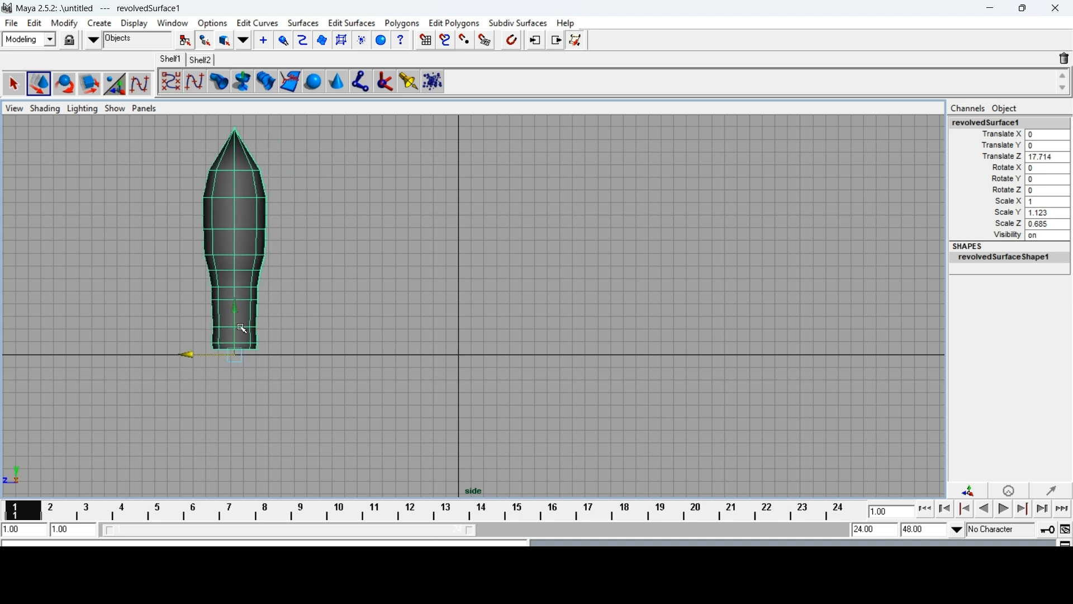
Draw a small dome half-profile about three grid squares high with the EP Curve tool, starting and ending on the vertical axis.
{"action": "left_click", "coordinate": [16, 88]}
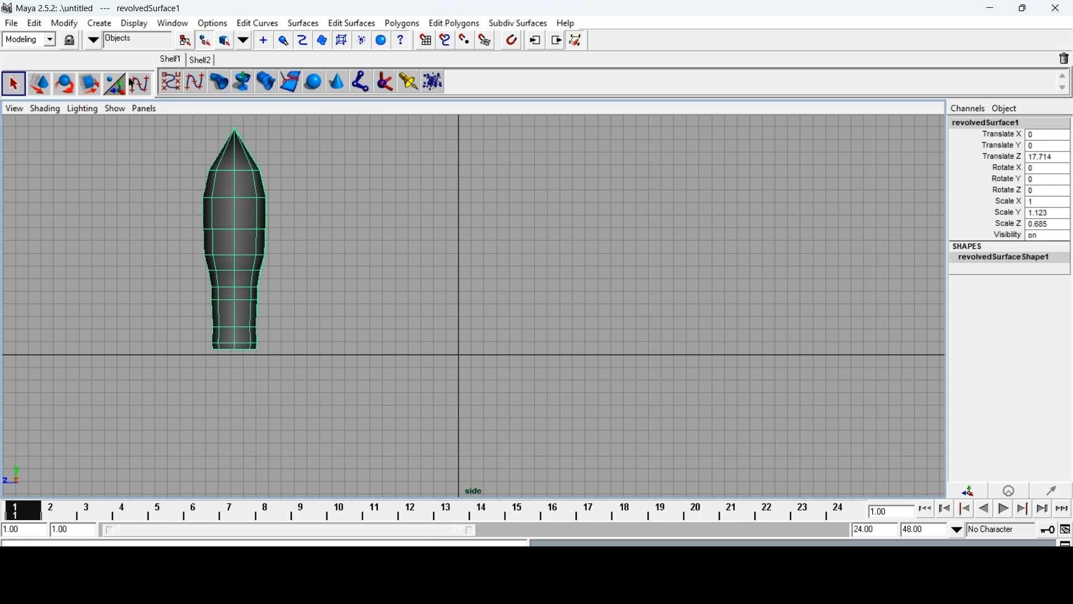
{"action": "left_click", "coordinate": [195, 84]}
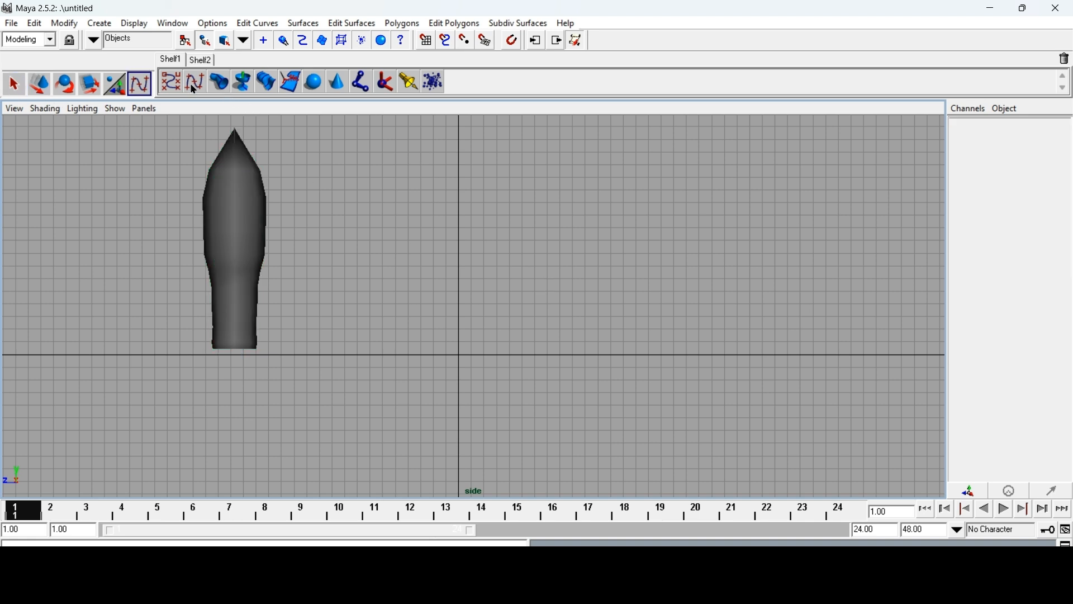
{"action": "left_click", "coordinate": [459, 317]}
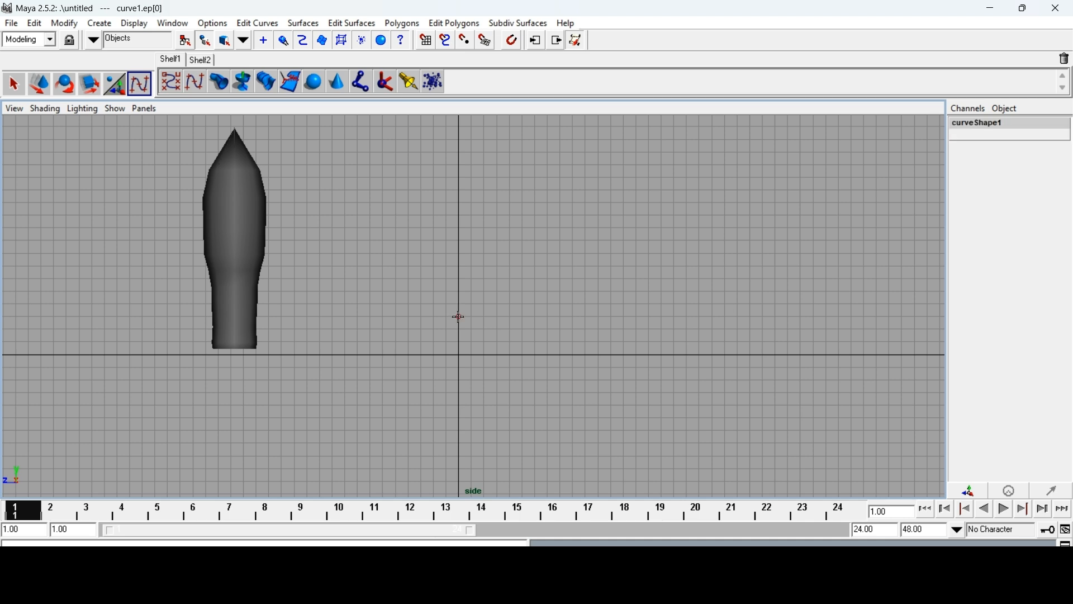
{"action": "left_click", "coordinate": [431, 330]}
{"action": "left_click", "coordinate": [417, 354]}
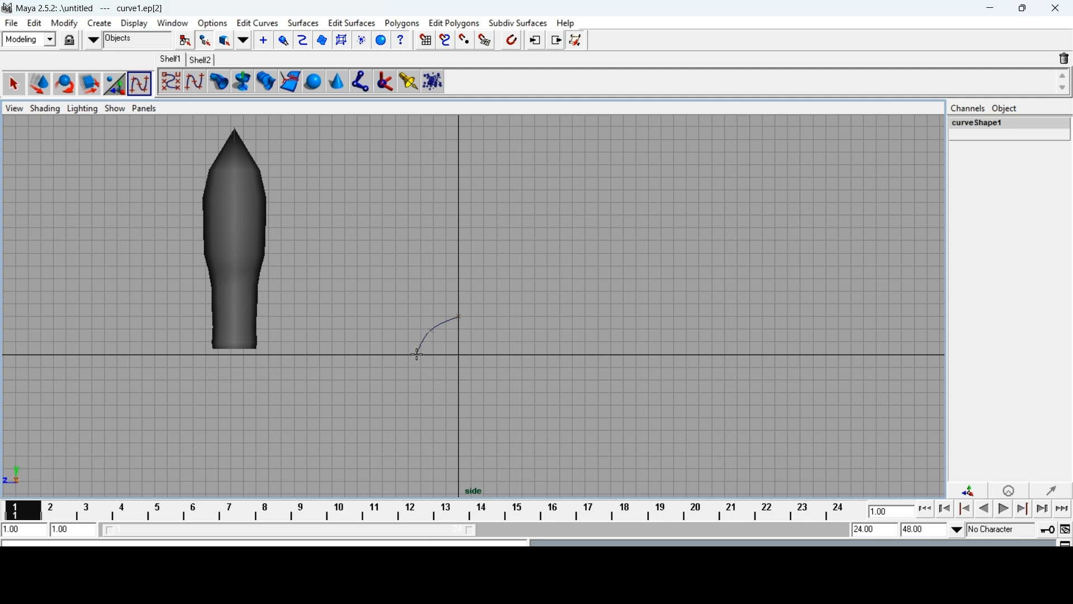
{"action": "left_click", "coordinate": [459, 337]}
{"action": "key", "text": "q"}
Revolve the small profile curve into a dome and delete the curve.
{"action": "left_click", "coordinate": [301, 24]}
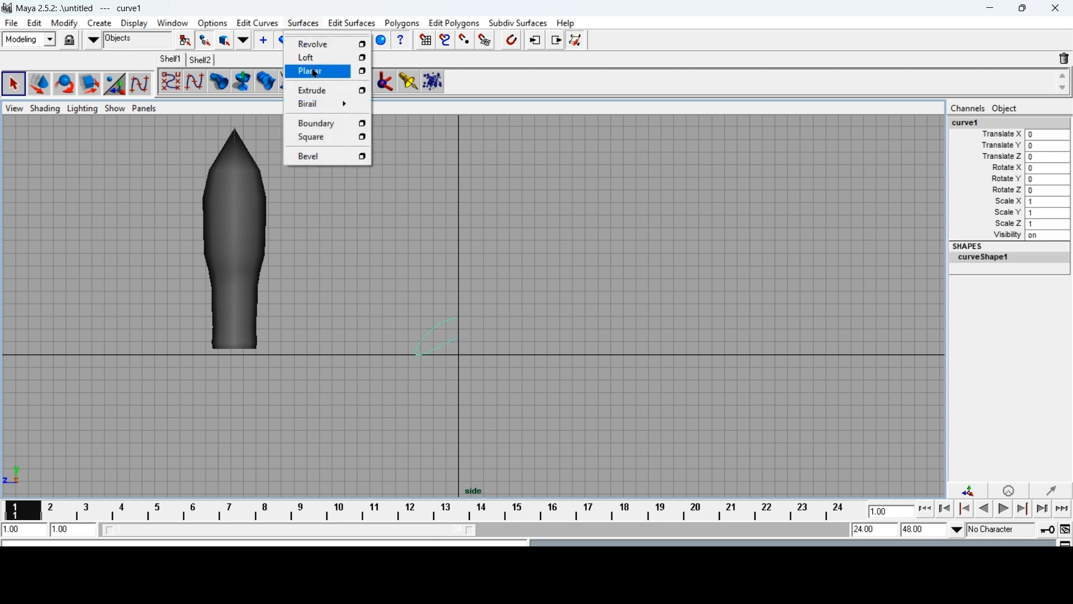
{"action": "left_click", "coordinate": [314, 44]}
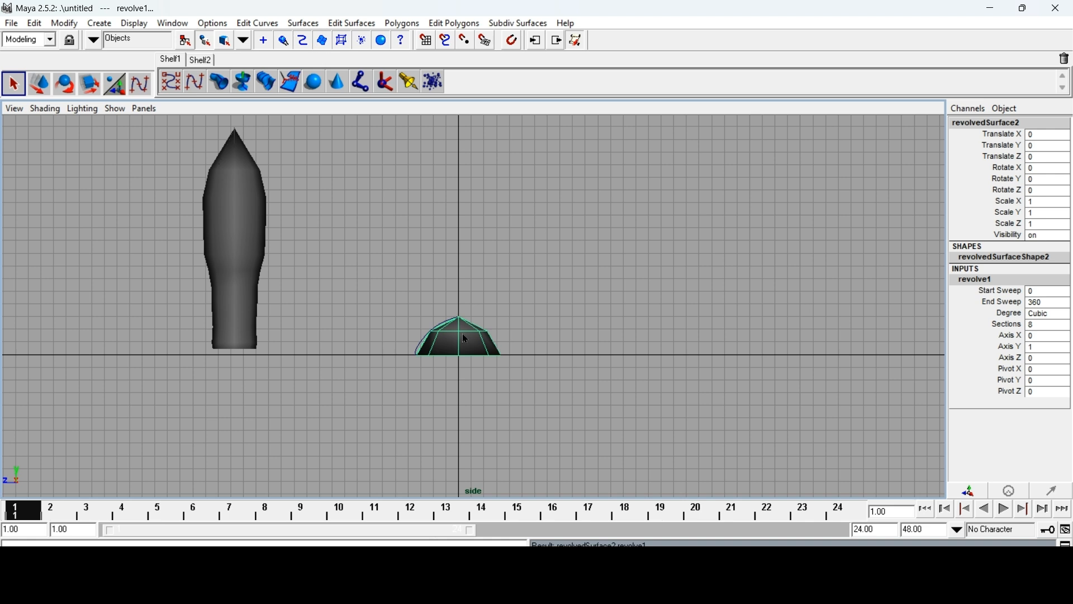
{"action": "left_click", "coordinate": [522, 326]}
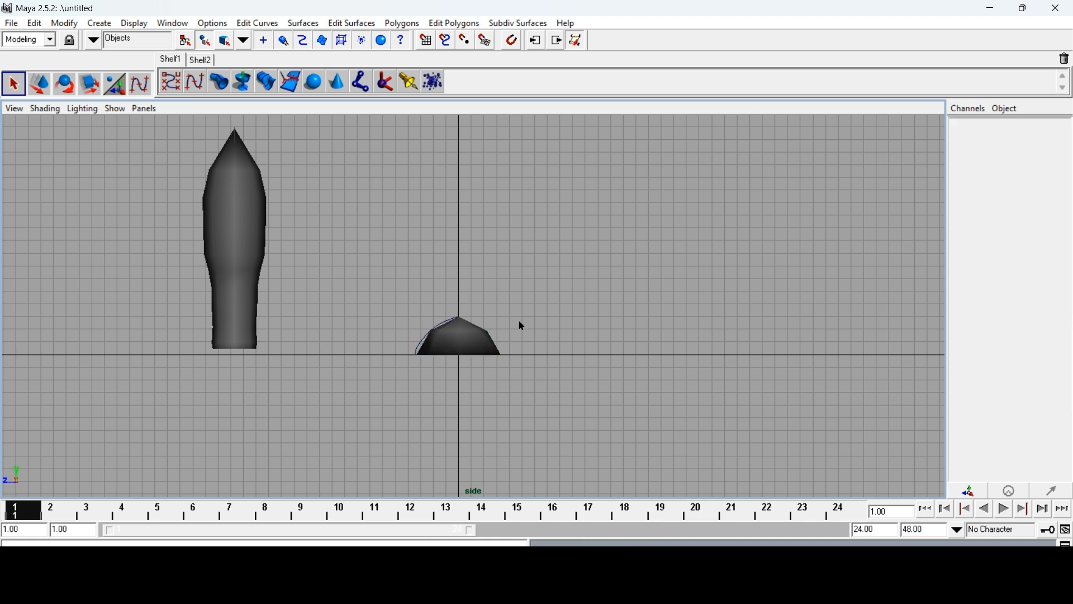
{"action": "left_click", "coordinate": [423, 348]}
{"action": "left_click", "coordinate": [422, 346]}
Widen the dome by scaling it to about 1.469 in Z.
{"action": "left_click", "coordinate": [441, 340]}
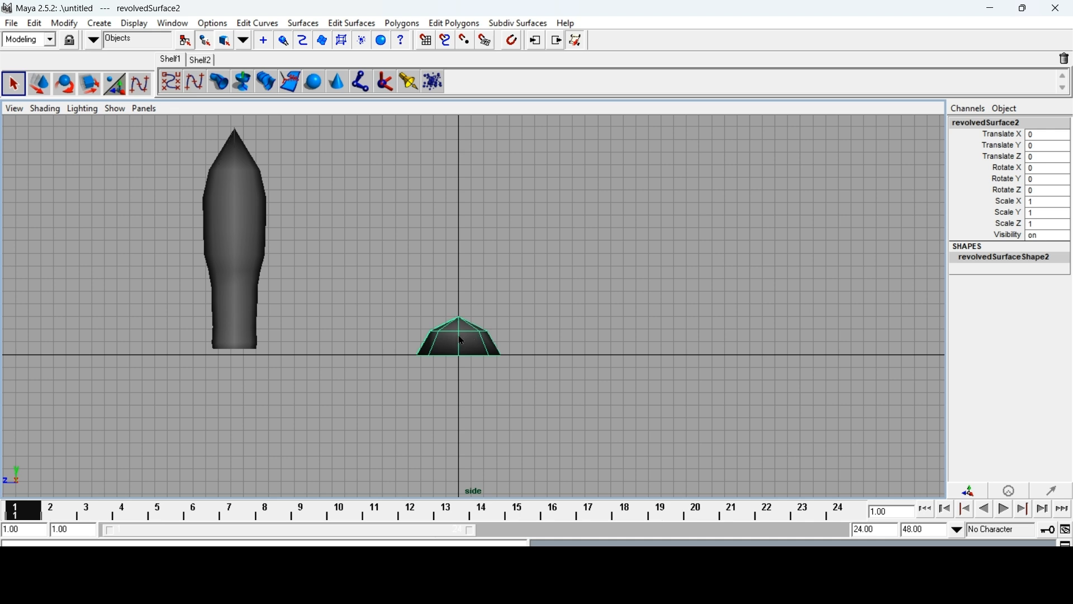
{"action": "left_click", "coordinate": [93, 87]}
{"action": "mouse_move", "coordinate": [395, 355]}
{"action": "left_mouse_down"}
{"action": "mouse_move", "coordinate": [378, 354]}
{"action": "mouse_move", "coordinate": [396, 354]}
{"action": "left_mouse_up"}
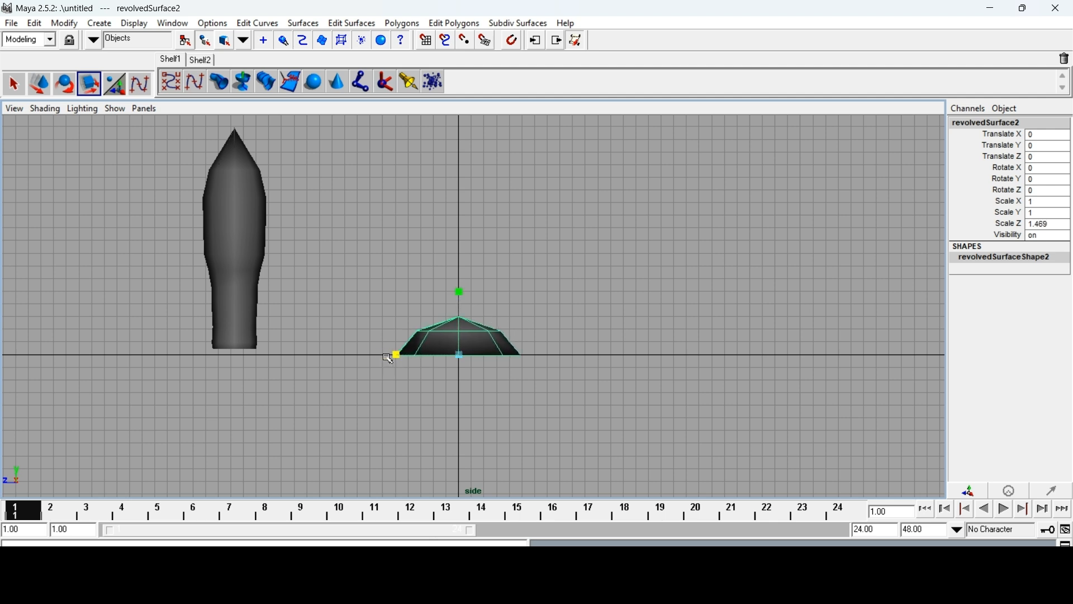
{"action": "left_click", "coordinate": [506, 283]}
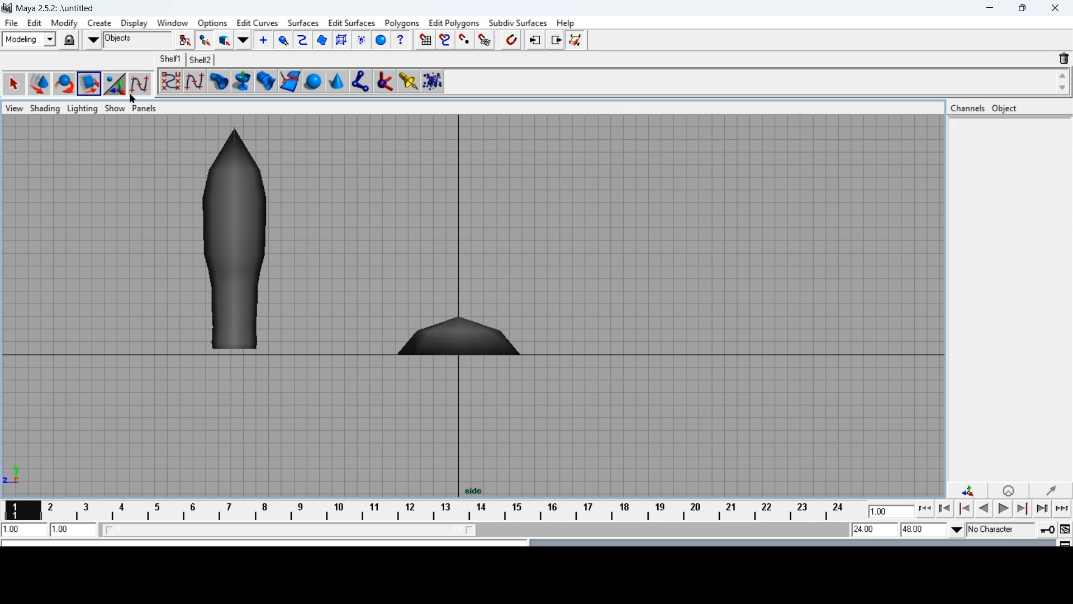
Move the tall body onto the dome base, placing it at about 1.545 in Y and 0.276 in Z.
{"action": "key", "text": "q"}
{"action": "left_click", "coordinate": [461, 332]}
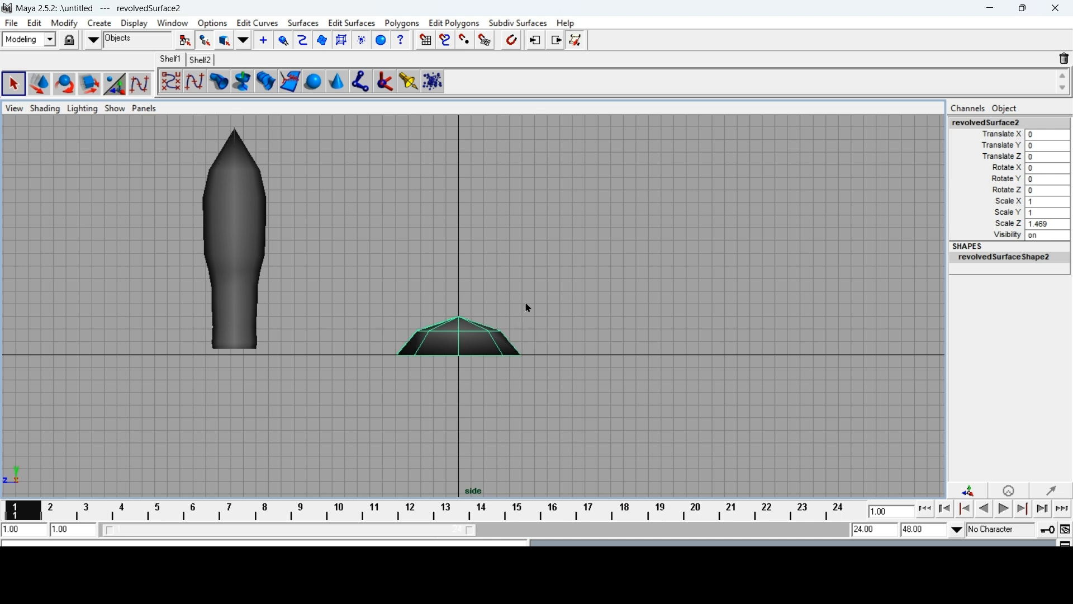
{"action": "left_click", "coordinate": [35, 90]}
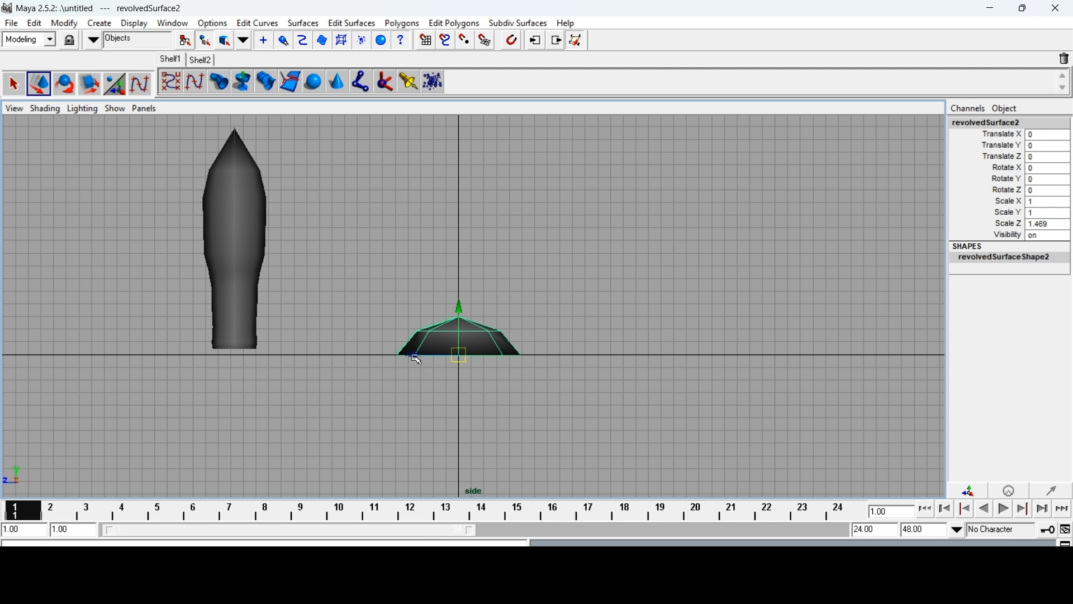
{"action": "left_click", "coordinate": [235, 290]}
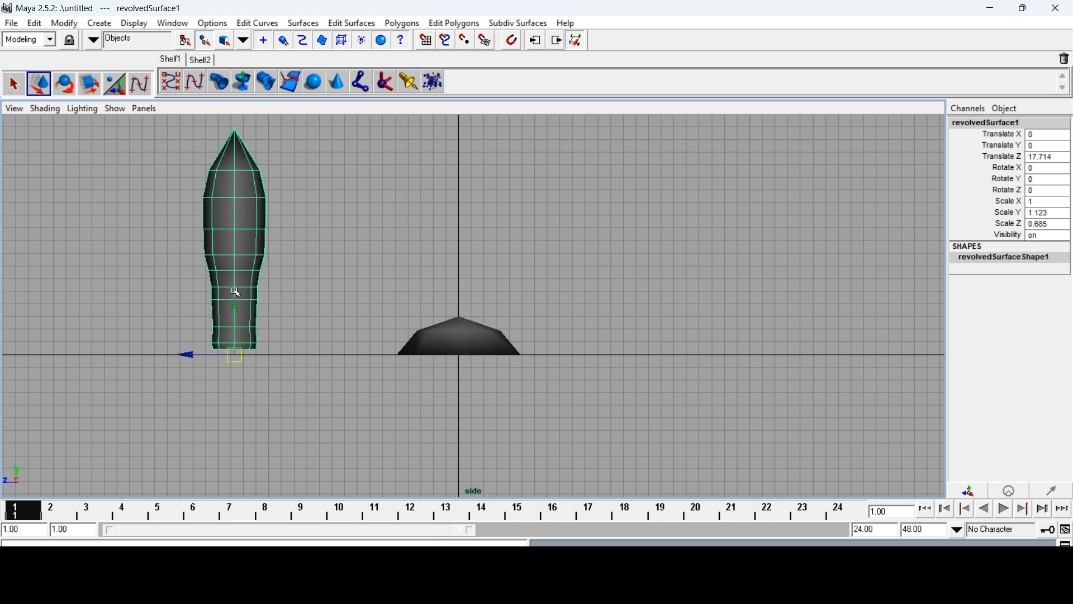
{"action": "left_click_drag", "start_coordinate": [235, 309], "coordinate": [237, 275]}
{"action": "left_click_drag", "start_coordinate": [184, 318], "coordinate": [407, 319]}
{"action": "left_click_drag", "start_coordinate": [456, 271], "coordinate": [460, 291]}
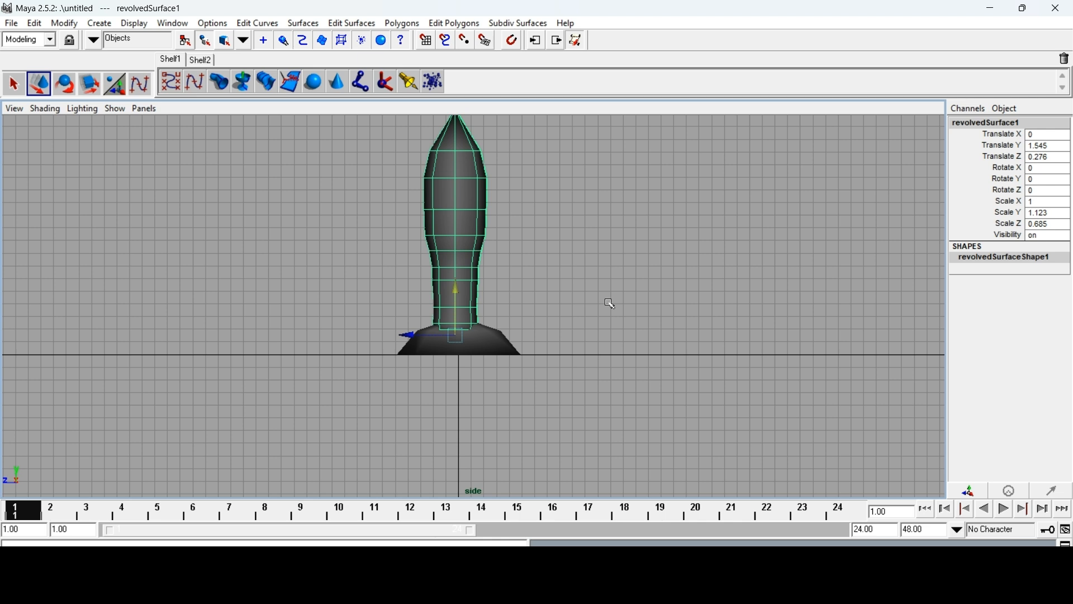
{"action": "left_click", "coordinate": [510, 326]}
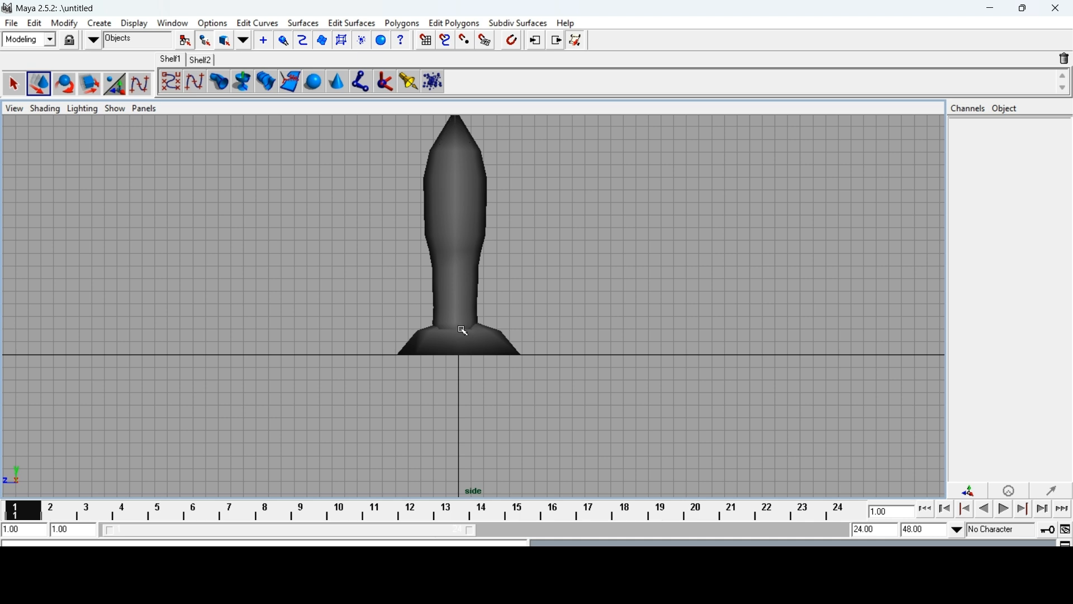
Select the tall body and the flared base together and group them.
{"action": "left_click", "coordinate": [12, 86]}
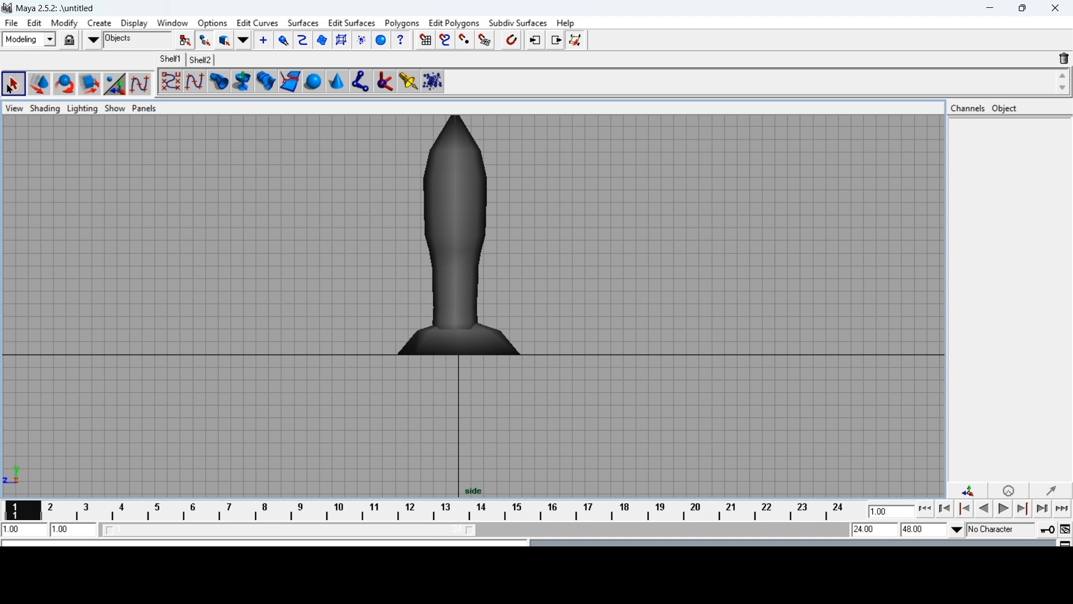
{"action": "left_click", "coordinate": [456, 226]}
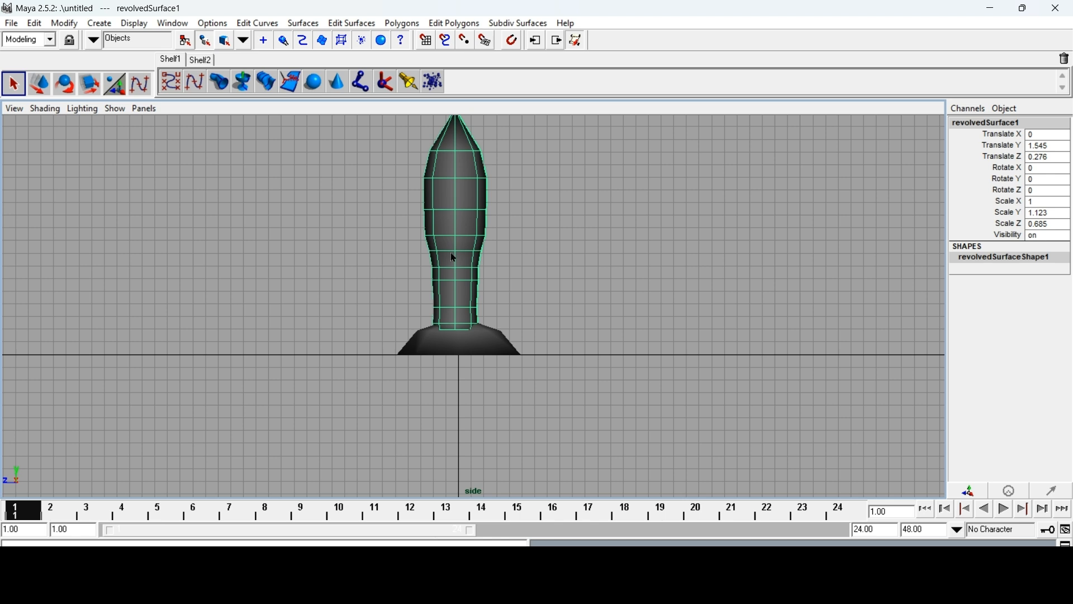
{"action": "left_click", "coordinate": [467, 346]}
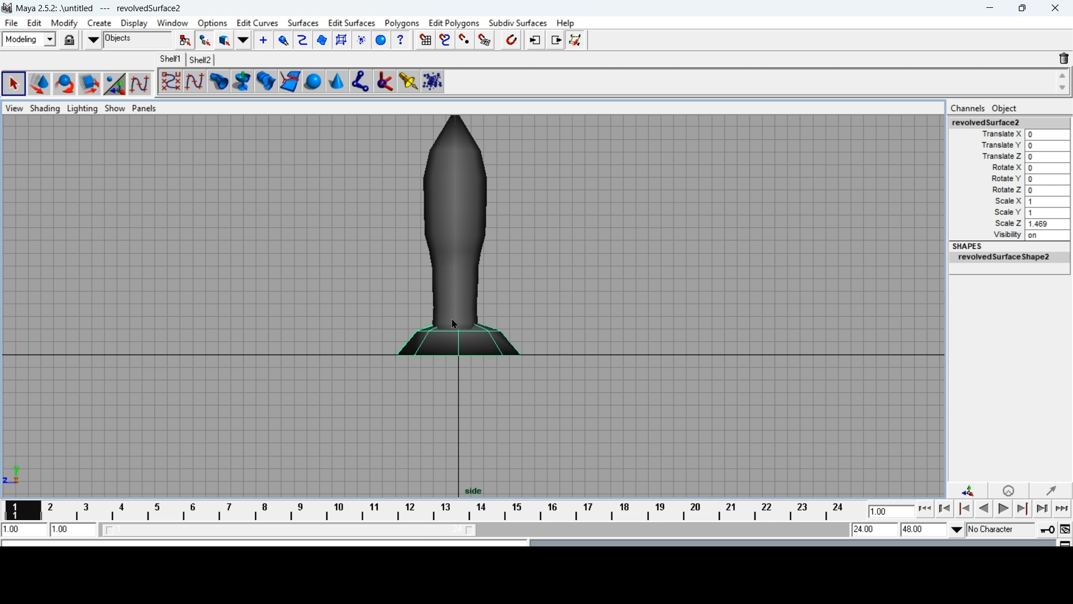
{"action": "left_click", "coordinate": [458, 270]}
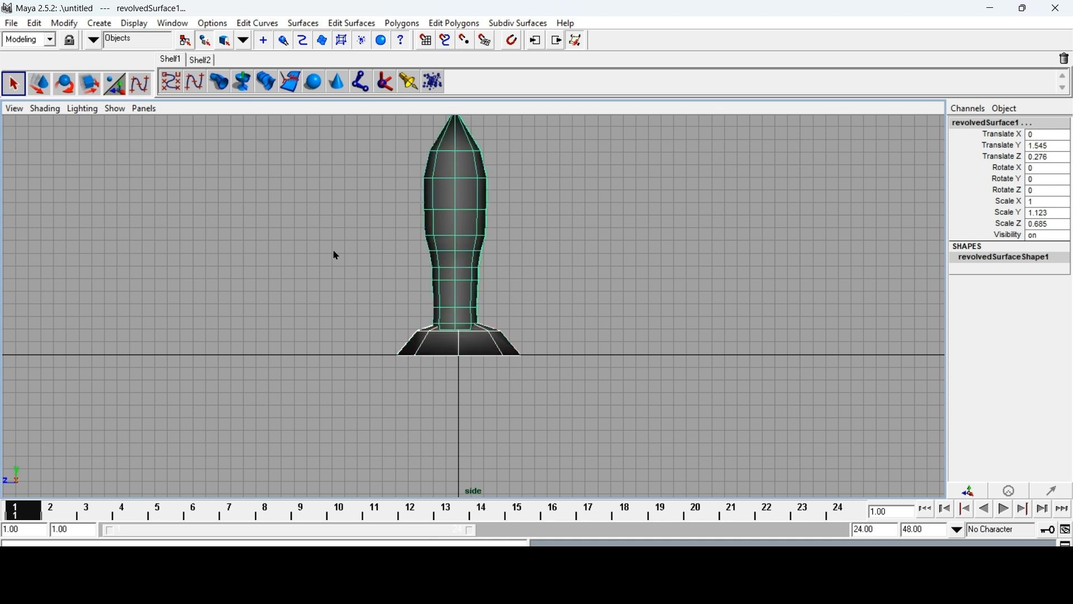
{"action": "left_click", "coordinate": [33, 23]}
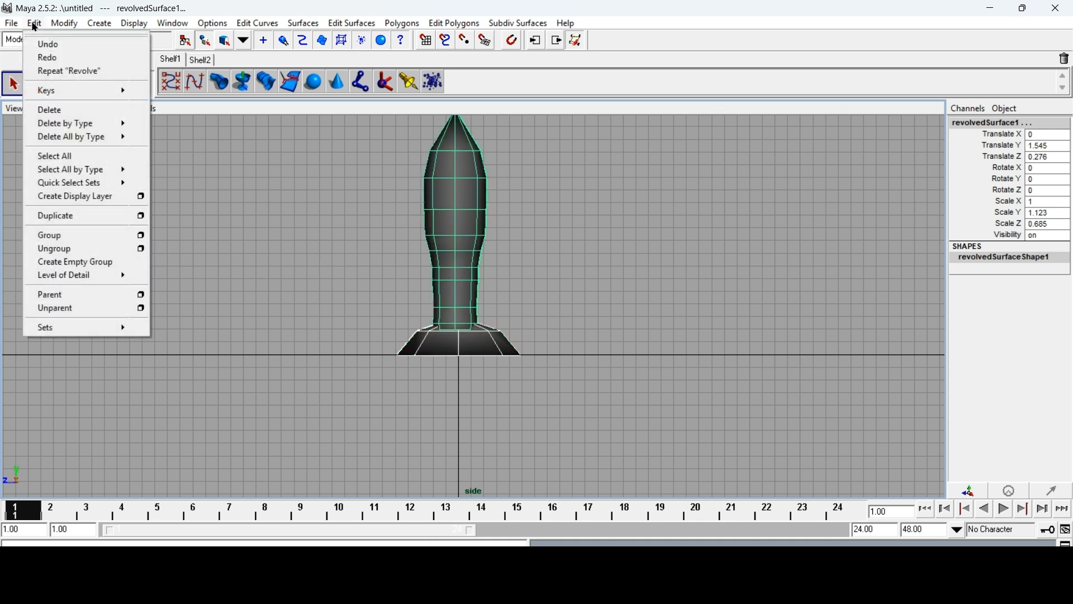
{"action": "left_click", "coordinate": [51, 235]}
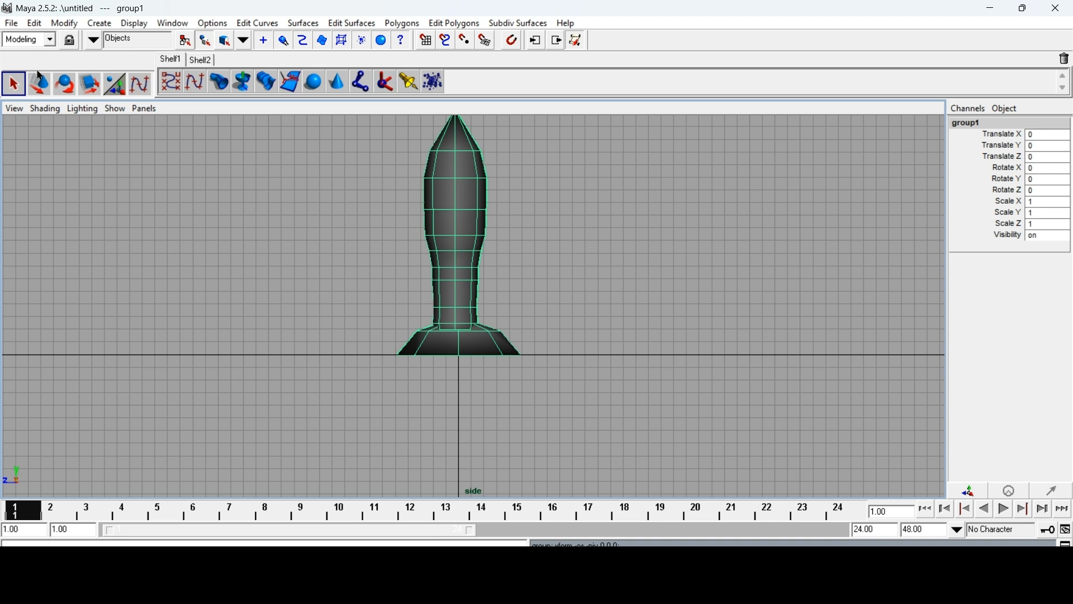
Move the grouped rocket away from the origin to about 22.349 in Z and deselect it.
{"action": "left_click", "coordinate": [38, 88]}
{"action": "left_click_drag", "start_coordinate": [417, 354], "coordinate": [132, 349]}
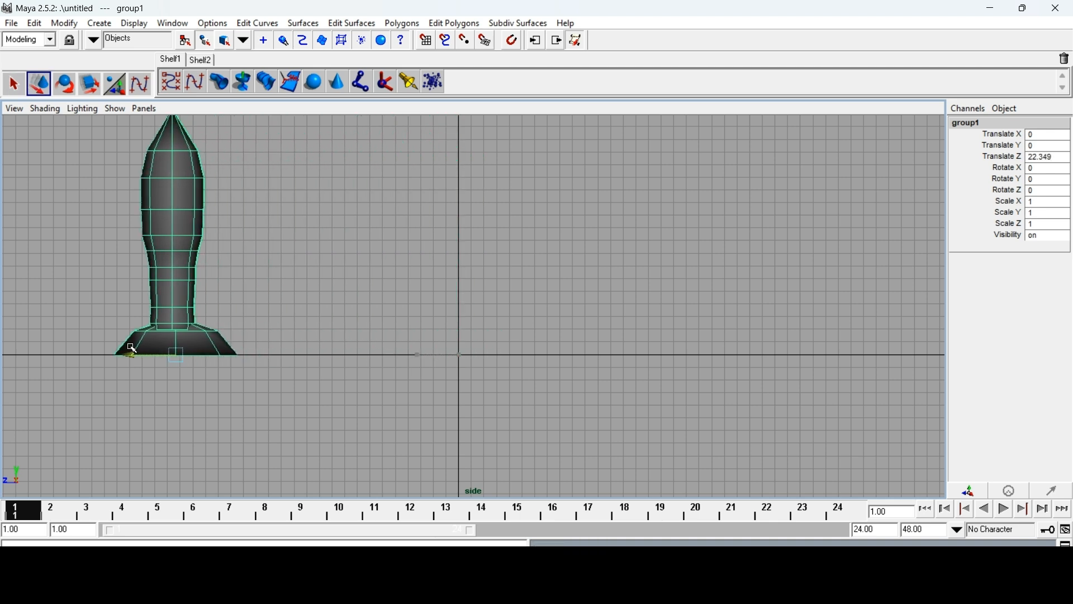
{"action": "left_click", "coordinate": [291, 262]}
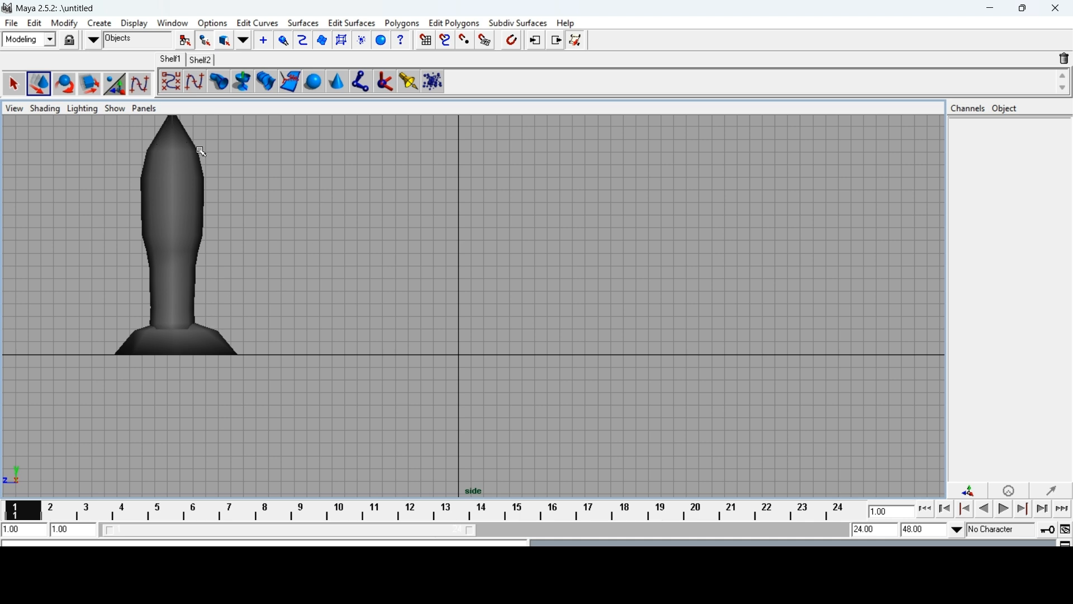
Create a polygon cone at the origin.
{"action": "left_click", "coordinate": [104, 25]}
{"action": "mouse_move", "coordinate": [188, 59]}
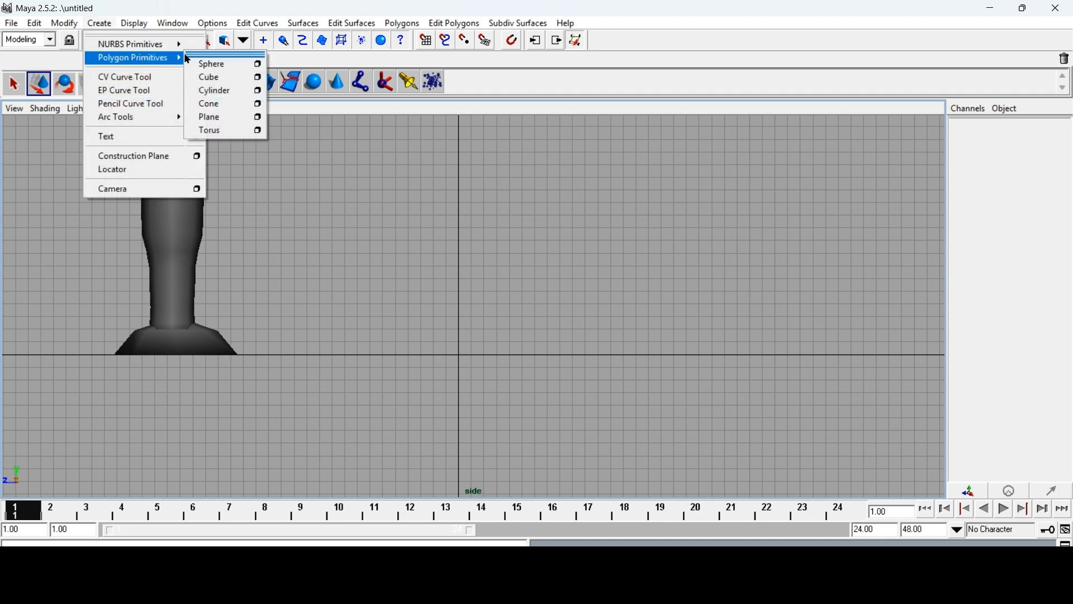
{"action": "left_click", "coordinate": [214, 105]}
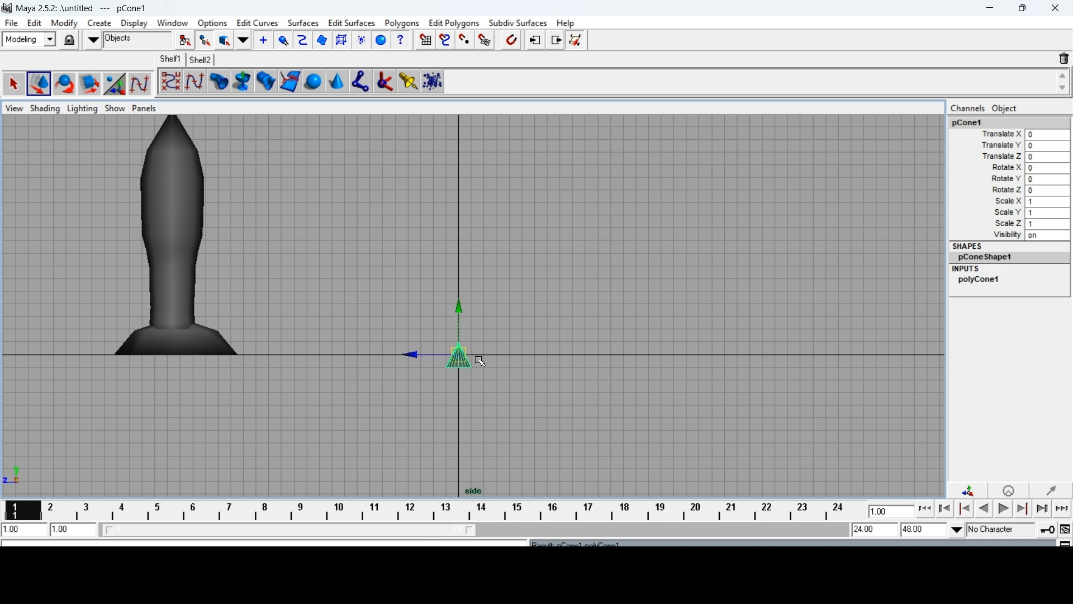
Switch to a full-size perspective view, select both the base and the tall body, and turn on smooth shading.
{"action": "key", "text": "space"}
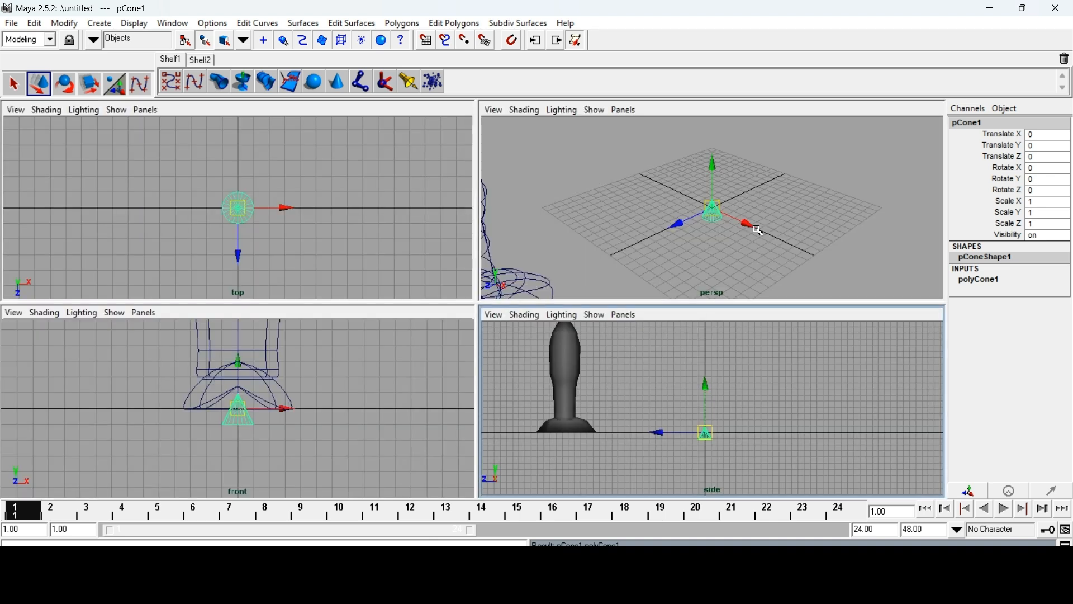
{"action": "key", "text": "space"}
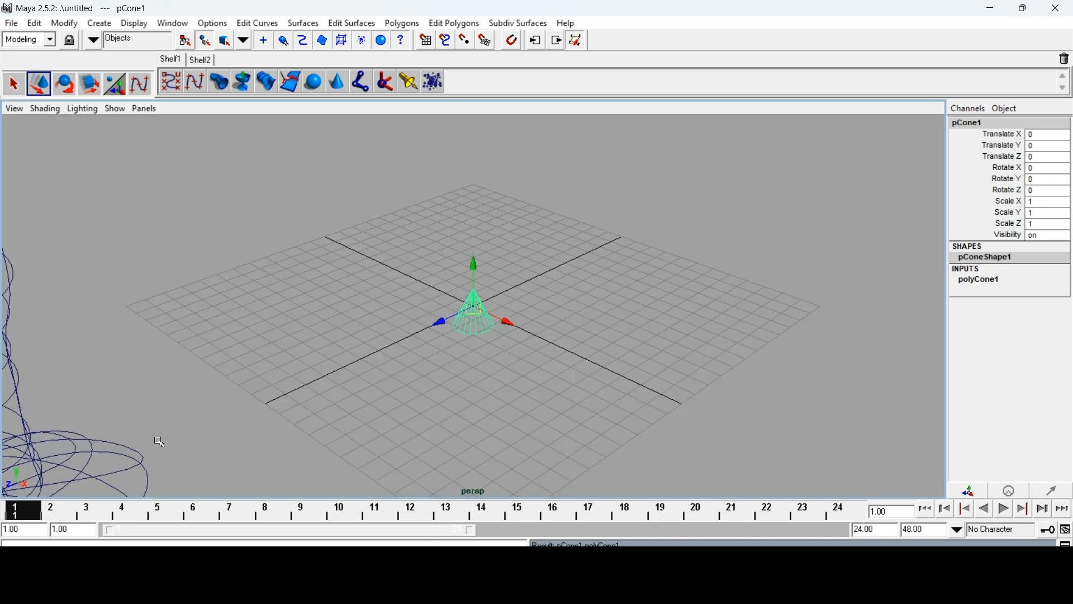
{"action": "left_click", "coordinate": [95, 476]}
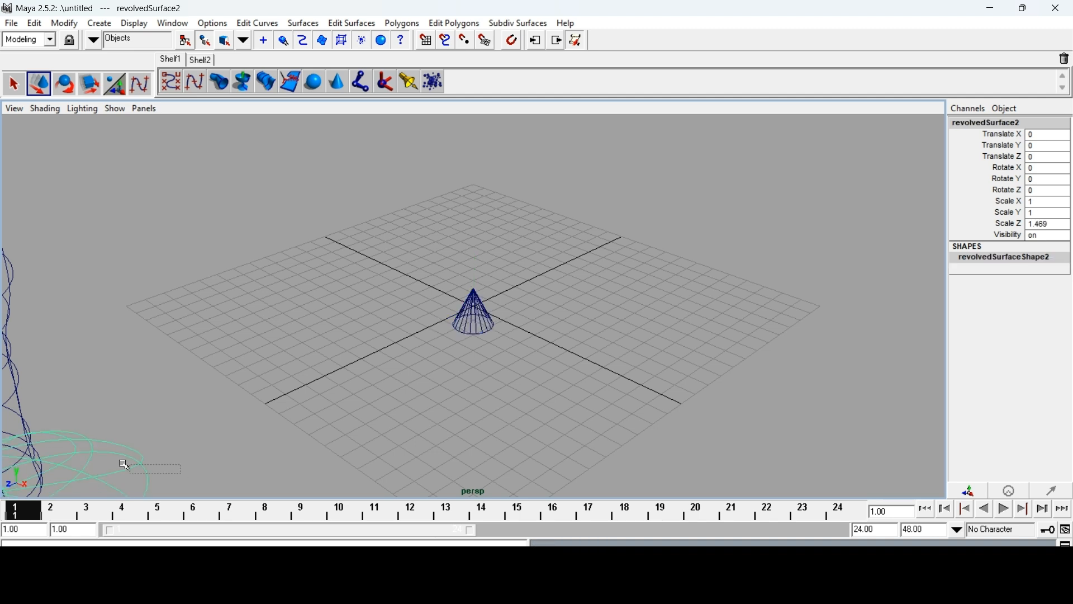
{"action": "left_click", "coordinate": [12, 416], "text": "shift"}
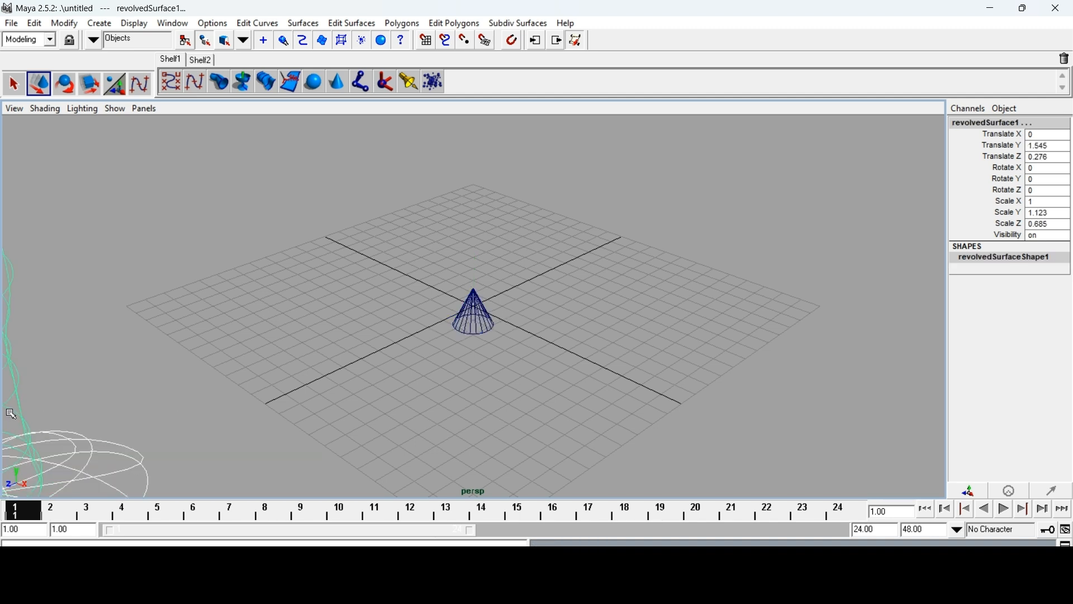
{"action": "key", "text": "5"}
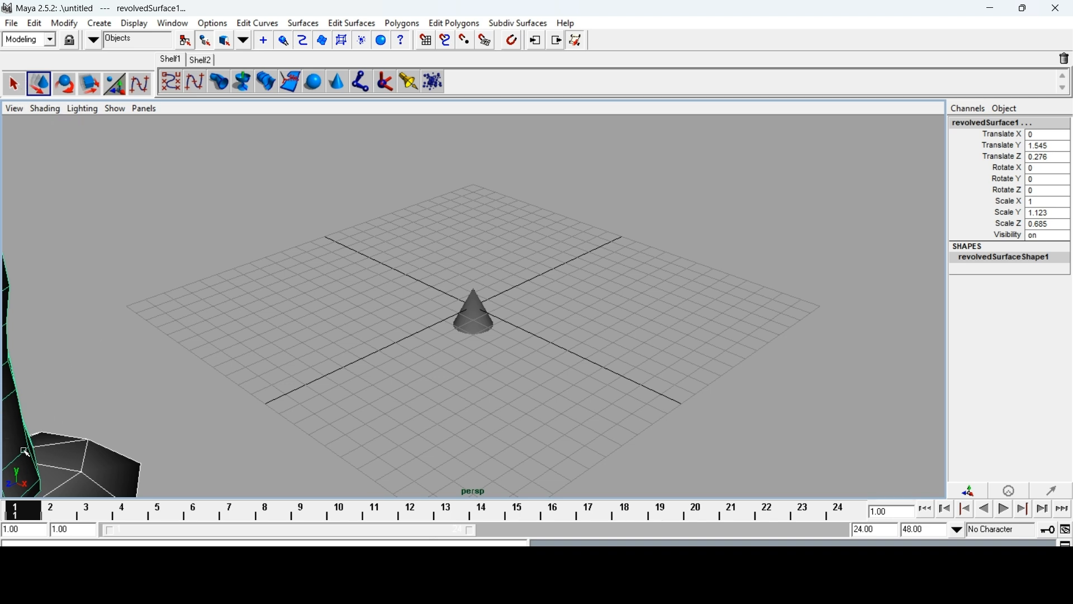
Move the selected body and base back near the cone, placing the body at about -15.06 in Z.
{"action": "left_click", "coordinate": [7, 111]}
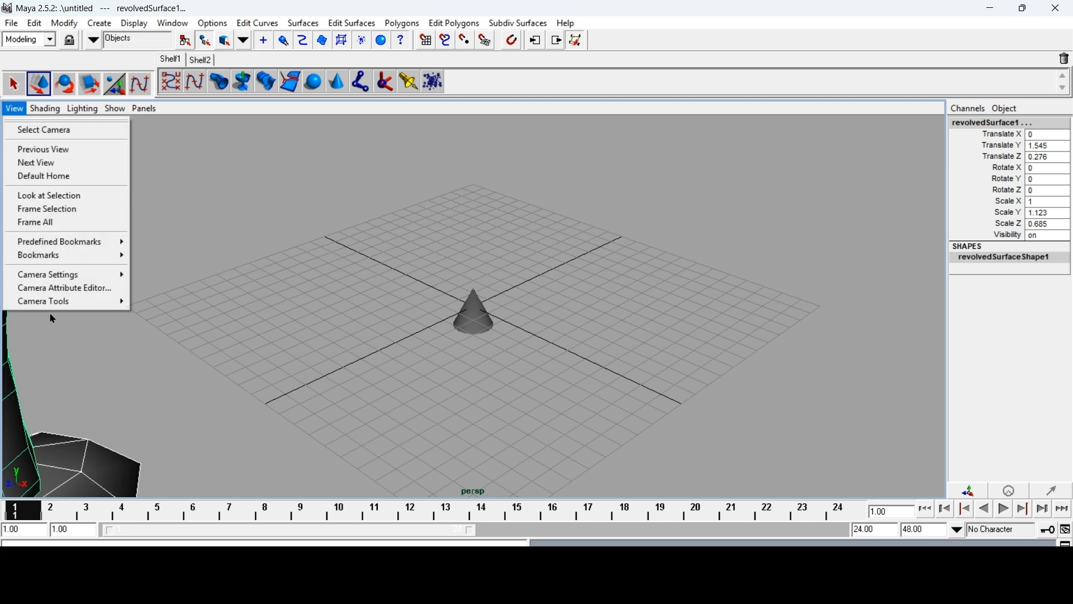
{"action": "mouse_move", "coordinate": [67, 302]}
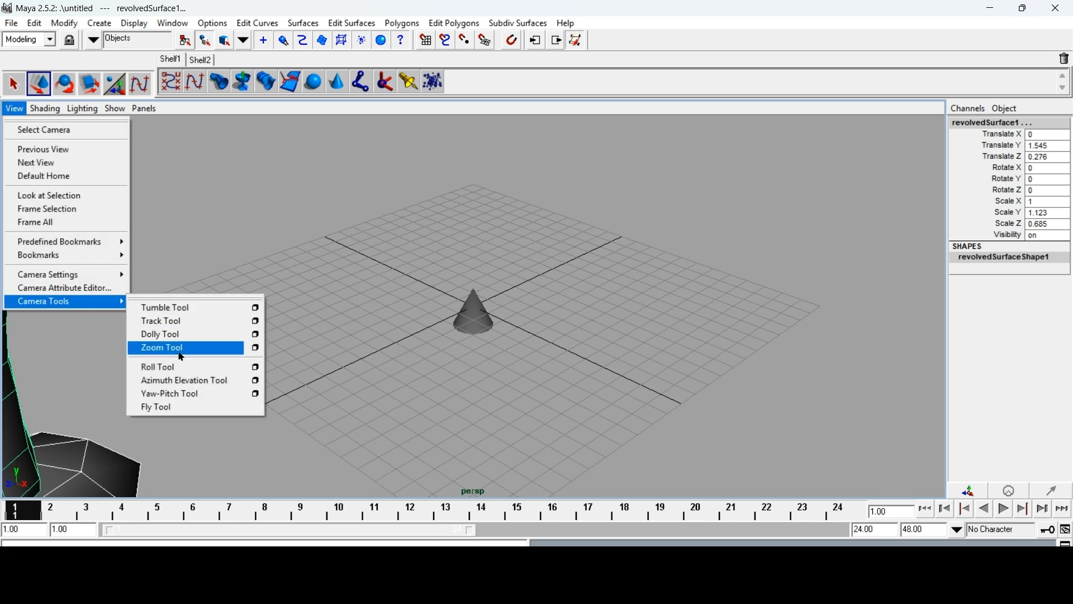
{"action": "left_click", "coordinate": [179, 351]}
{"action": "left_click_drag", "start_coordinate": [391, 386], "coordinate": [148, 447]}
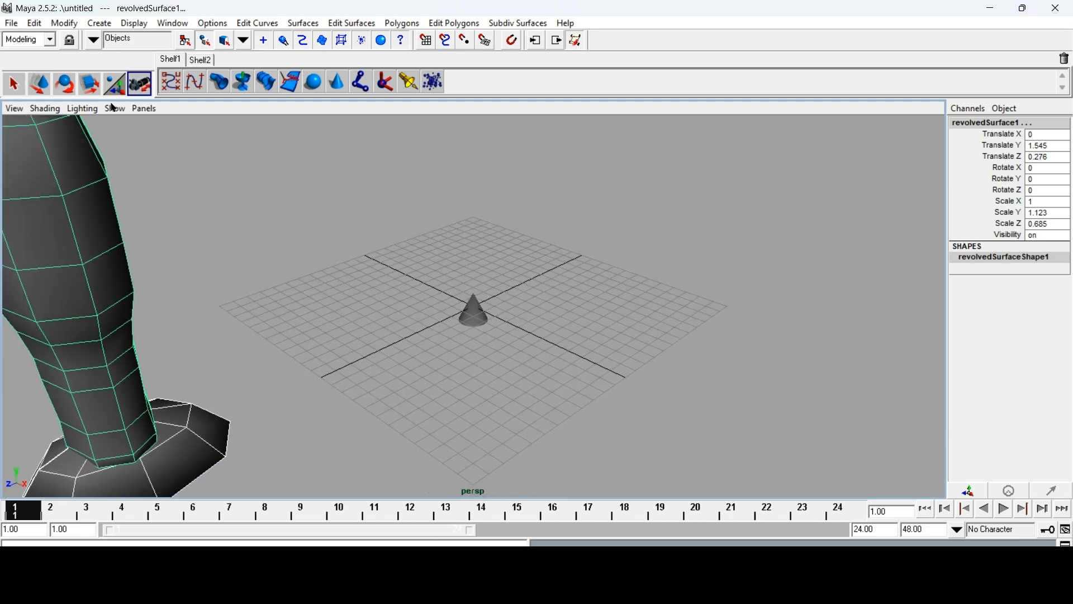
{"action": "left_click", "coordinate": [14, 86]}
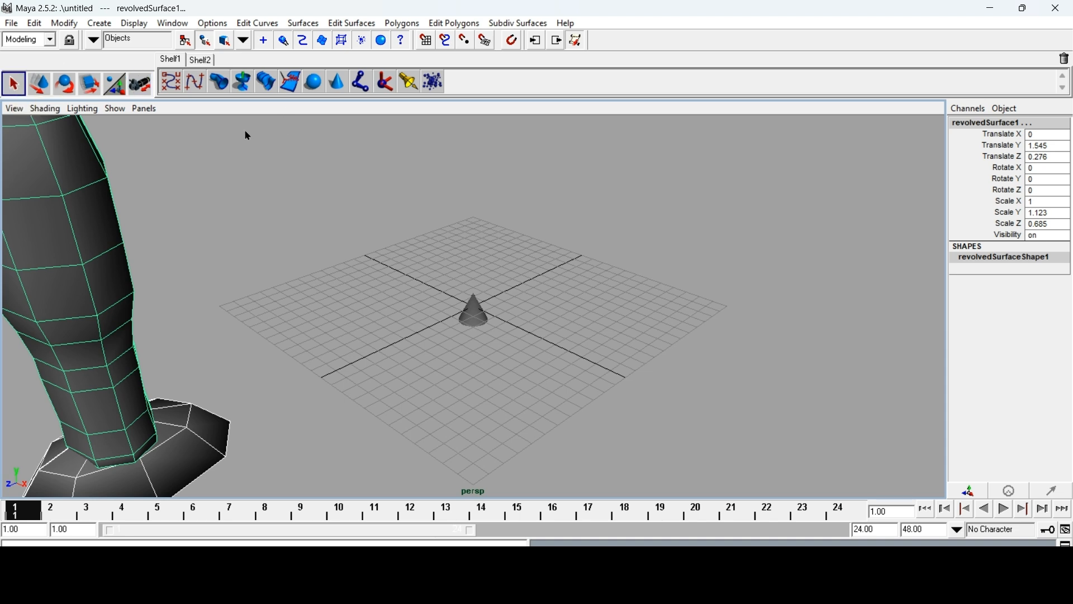
{"action": "left_click", "coordinate": [38, 86]}
{"action": "left_click_drag", "start_coordinate": [66, 463], "coordinate": [356, 334]}
{"action": "left_click_drag", "start_coordinate": [929, 299], "coordinate": [221, 285], "text": "alt"}
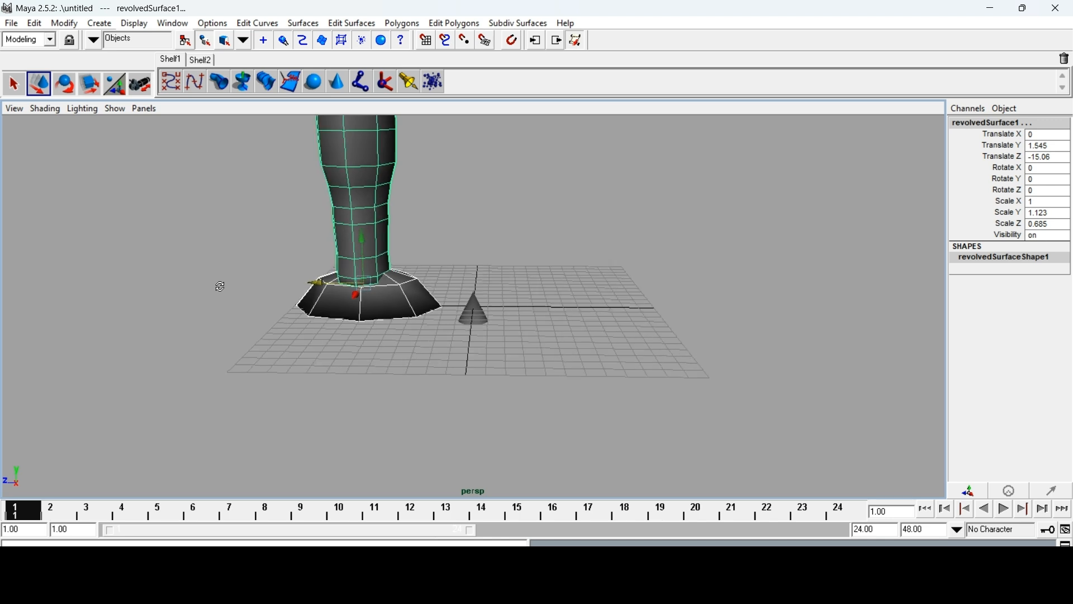
Raise the cone to about 3.434 in Y and rotate it slightly to about -0.663, -0.197 and 0.022 in X, Y and Z.
{"action": "left_click", "coordinate": [474, 311]}
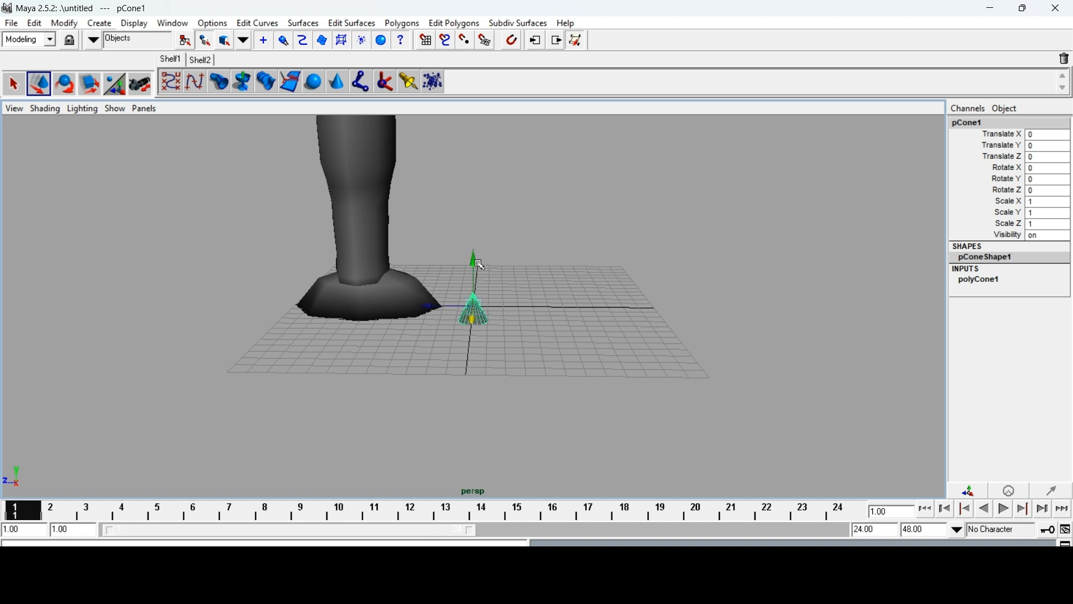
{"action": "left_click_drag", "start_coordinate": [477, 261], "coordinate": [476, 209]}
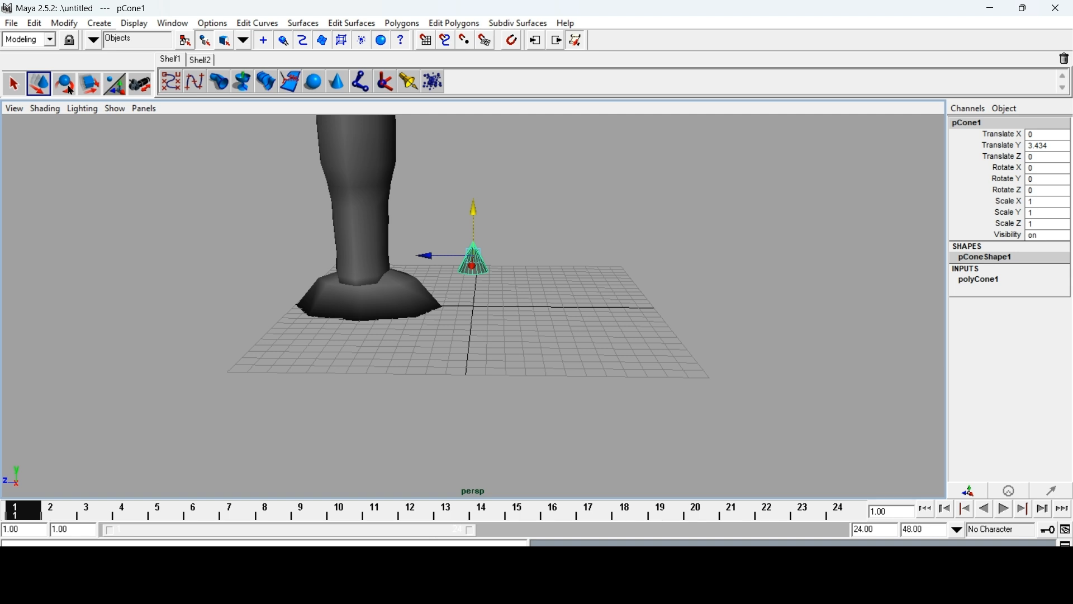
{"action": "left_click", "coordinate": [69, 87]}
{"action": "left_click_drag", "start_coordinate": [529, 209], "coordinate": [482, 247]}
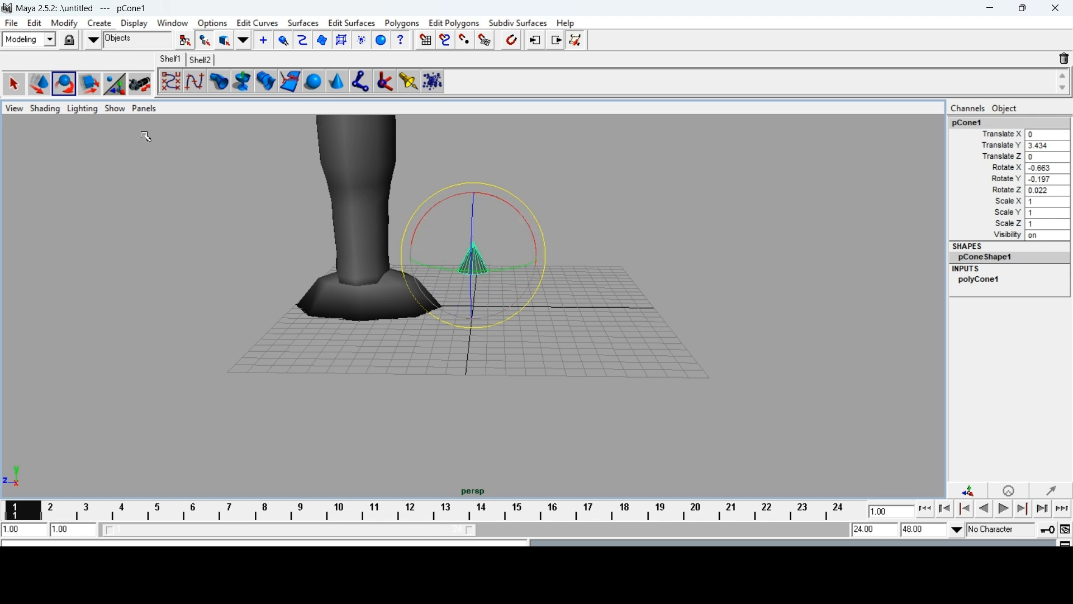
Flatten the cone by scaling it to about 0.223 in X.
{"action": "left_click", "coordinate": [89, 90]}
{"action": "left_click_drag", "start_coordinate": [561, 293], "coordinate": [571, 200], "text": "alt"}
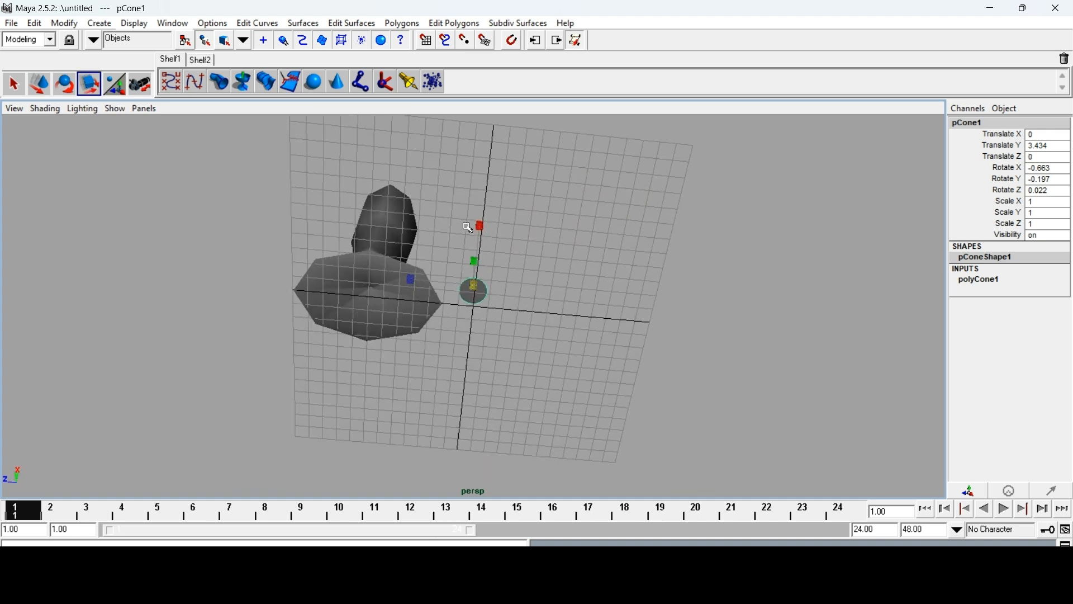
{"action": "left_click_drag", "start_coordinate": [480, 226], "coordinate": [476, 274]}
{"action": "left_click_drag", "start_coordinate": [615, 250], "coordinate": [533, 320], "text": "alt"}
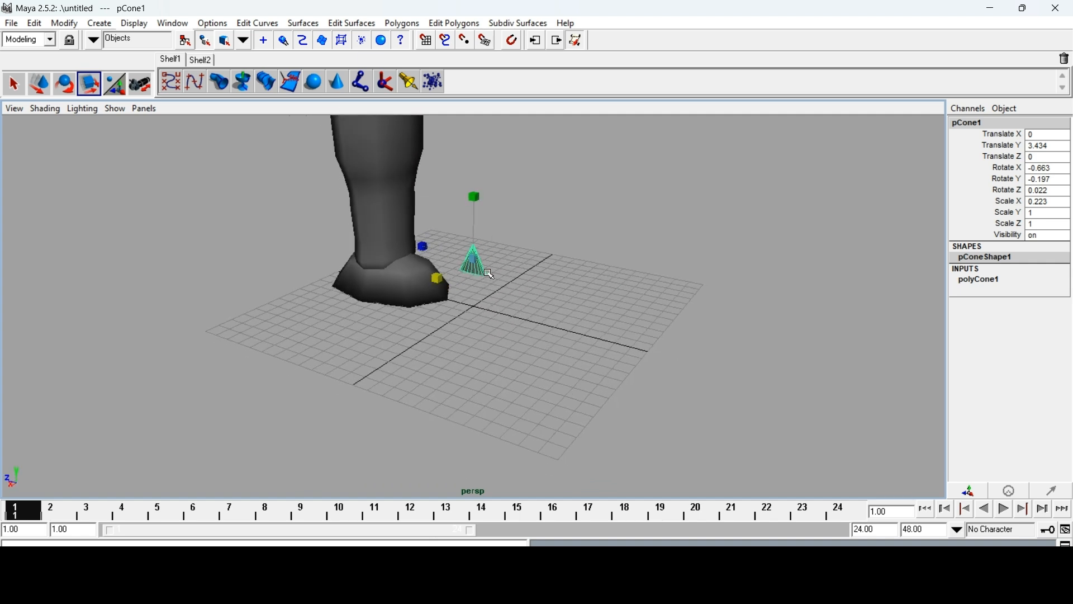
Tilt the cone to about 16.131, 10.729 and -9.631 in X, Y and Z and move it against the body's lower side.
{"action": "left_click", "coordinate": [62, 93]}
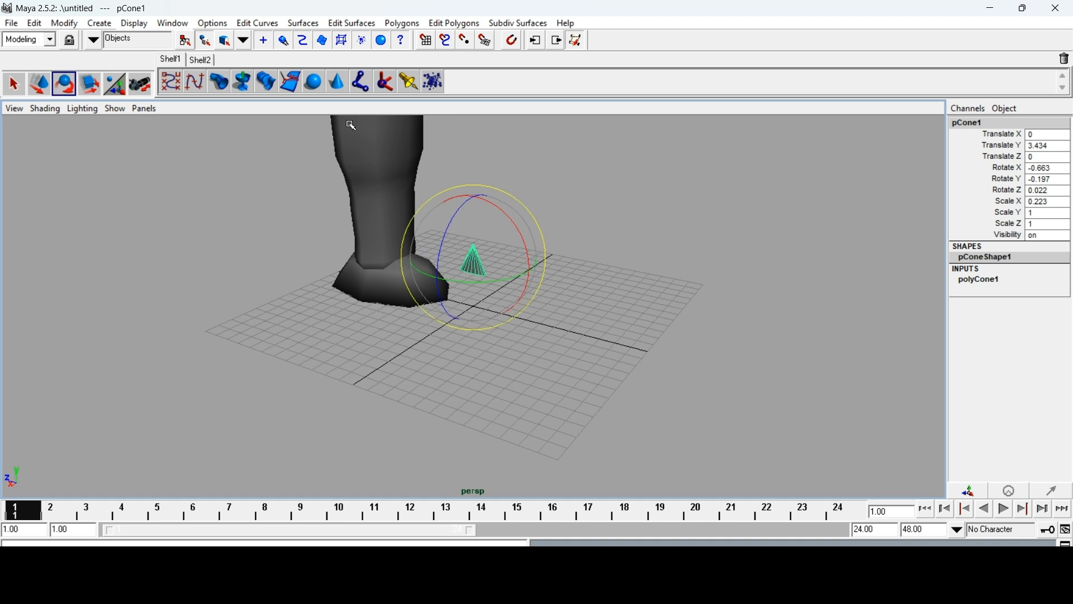
{"action": "left_click_drag", "start_coordinate": [510, 194], "coordinate": [484, 182]}
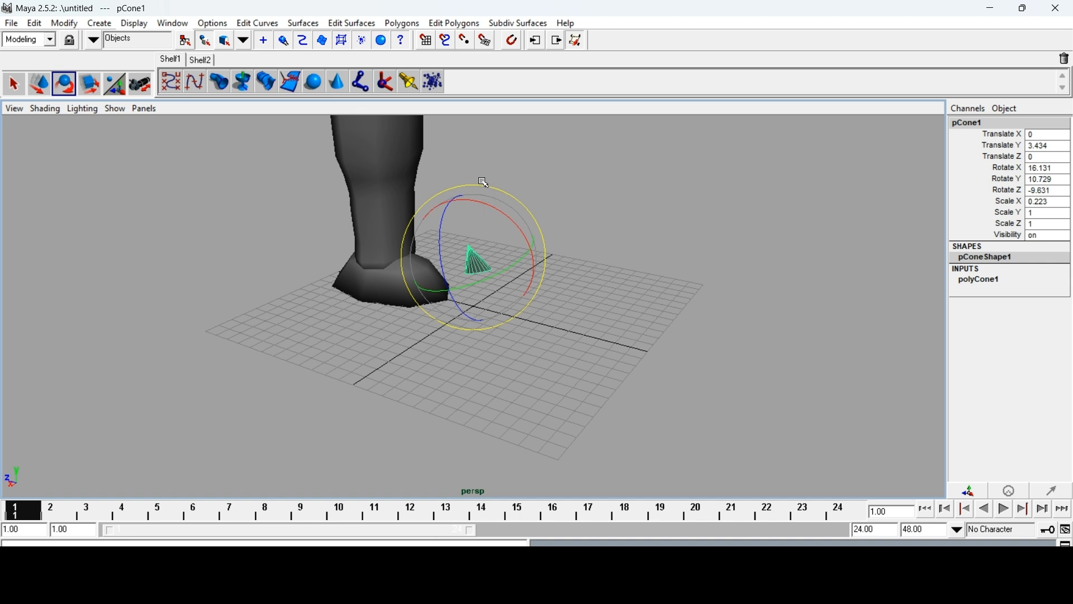
{"action": "left_click", "coordinate": [41, 87]}
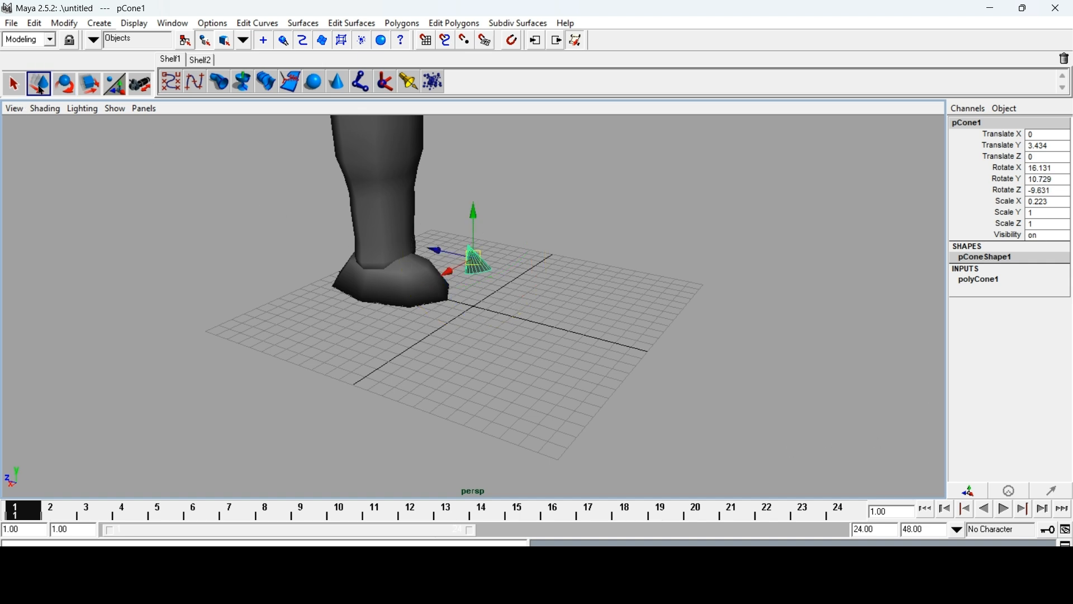
{"action": "left_click_drag", "start_coordinate": [441, 252], "coordinate": [408, 186]}
Scale the cone into a thin, tall fin of about 0.152 in X, 2.119 in Y and 1.277 in Z.
{"action": "key", "text": "r"}
{"action": "mouse_move", "coordinate": [376, 262]}
{"action": "left_mouse_down"}
{"action": "mouse_move", "coordinate": [370, 271]}
{"action": "mouse_move", "coordinate": [395, 260]}
{"action": "left_mouse_up"}
{"action": "left_click_drag", "start_coordinate": [385, 178], "coordinate": [391, 93]}
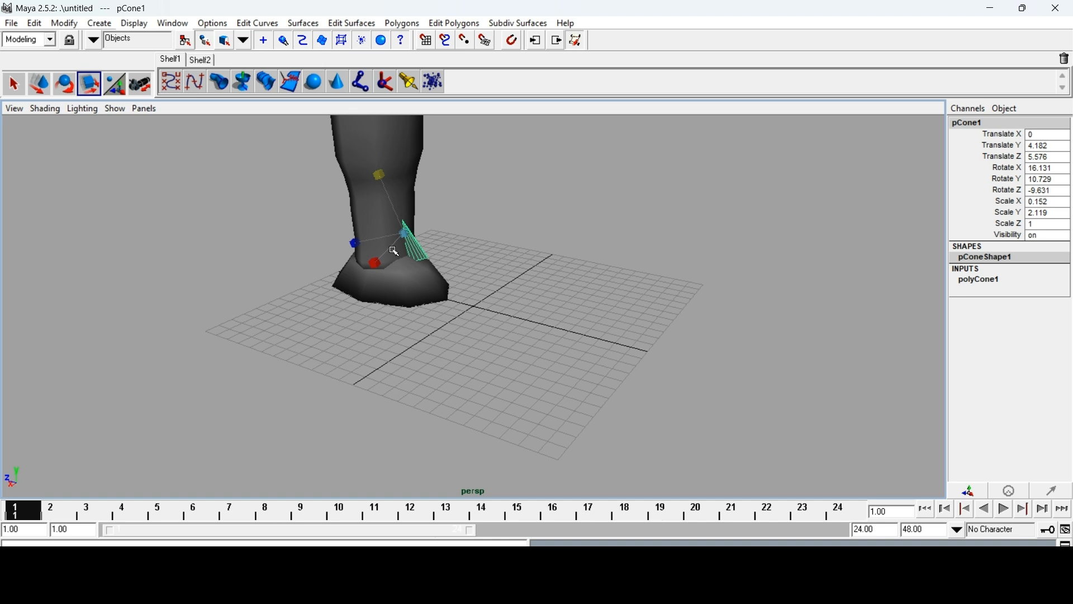
{"action": "left_click_drag", "start_coordinate": [358, 245], "coordinate": [431, 176]}
Move the fin to about 5.461 in Y and 3.608 in Z, and rotate it to about 9.195, 5.753 and -5.91.
{"action": "left_click", "coordinate": [44, 85]}
{"action": "left_click", "coordinate": [63, 84]}
{"action": "left_click_drag", "start_coordinate": [489, 180], "coordinate": [492, 192]}
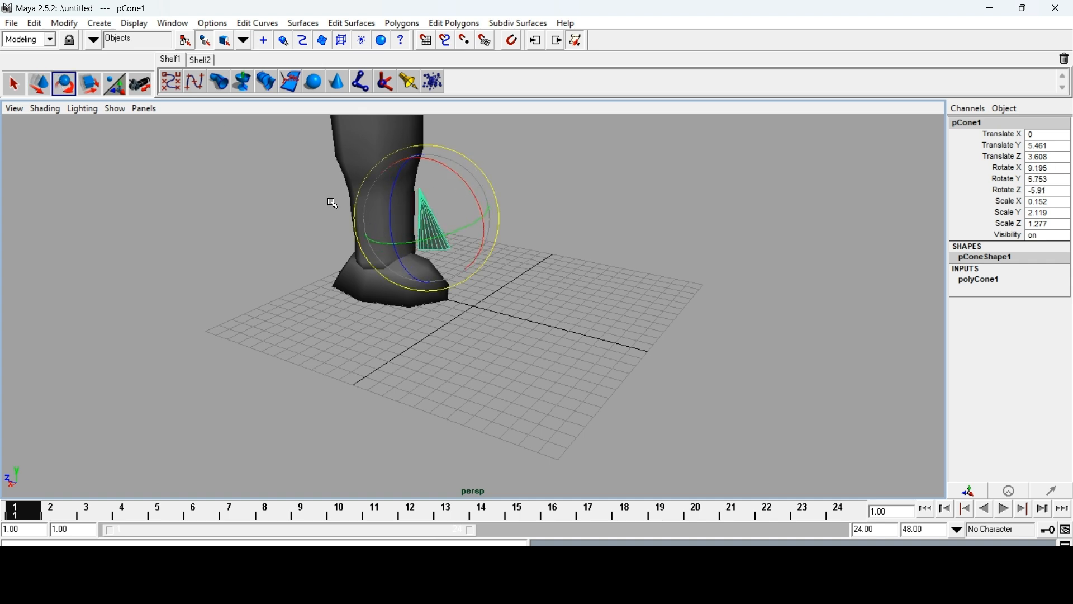
Move the fin against the lower body just above the base, at about 4.776 in Y and 5.199 in Z.
{"action": "left_click", "coordinate": [42, 91]}
{"action": "left_click_drag", "start_coordinate": [398, 216], "coordinate": [378, 213]}
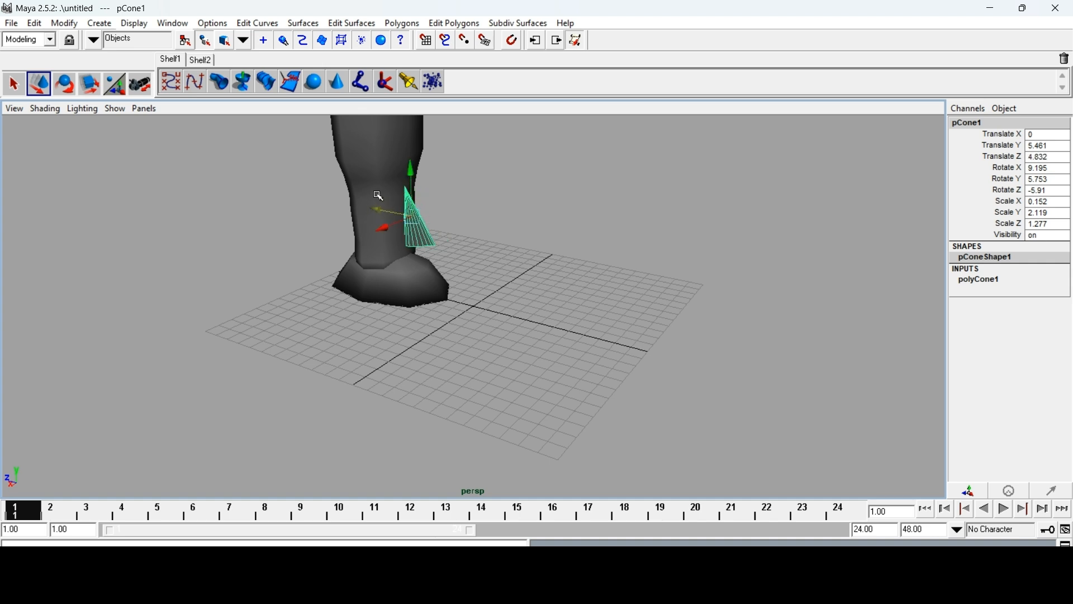
{"action": "left_click_drag", "start_coordinate": [417, 174], "coordinate": [374, 218]}
{"action": "left_click_drag", "start_coordinate": [533, 247], "coordinate": [480, 229], "text": "alt"}
{"action": "left_click", "coordinate": [12, 89]}
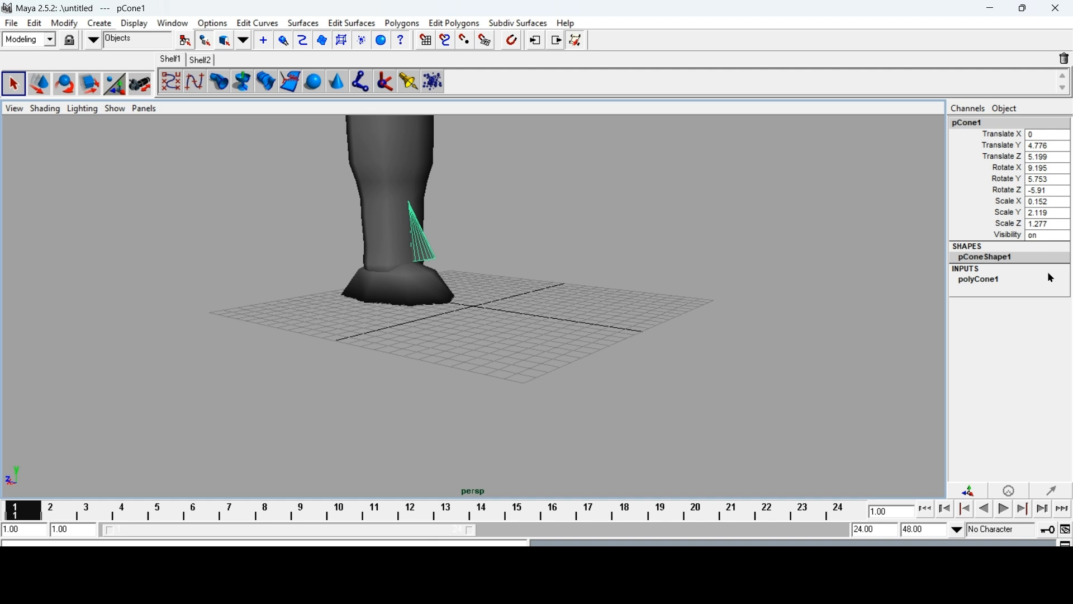
{"action": "right_click", "coordinate": [427, 255]}
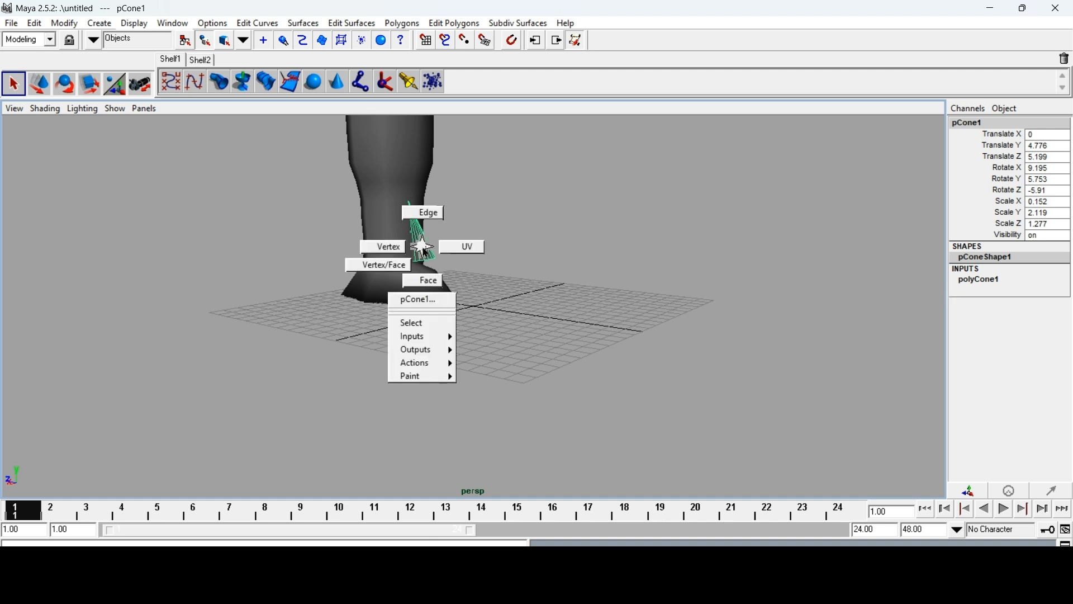
{"action": "left_click", "coordinate": [417, 324]}
{"action": "right_click", "coordinate": [422, 242]}
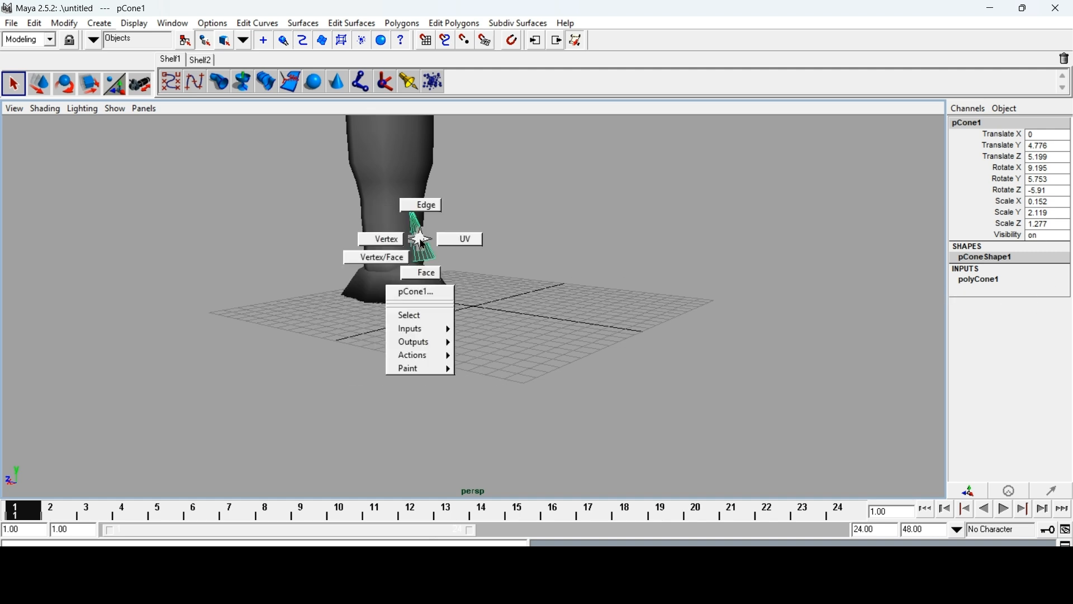
{"action": "left_click", "coordinate": [418, 322]}
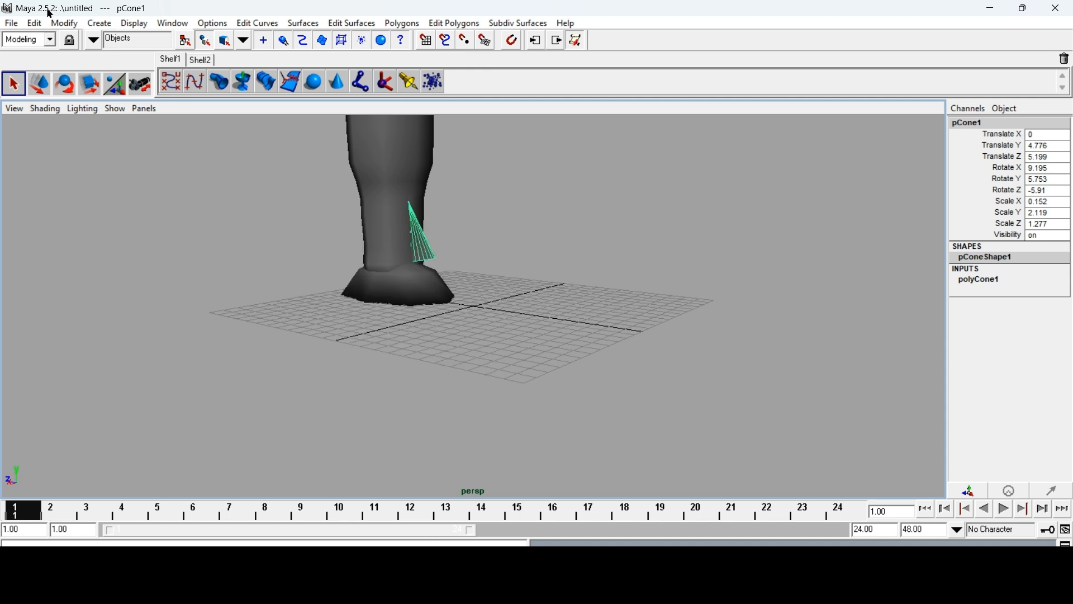
Duplicate the fin and move two of the fins out to one side, at about 8.219 and 4.067 in X.
{"action": "key", "text": "ctrl+d"}
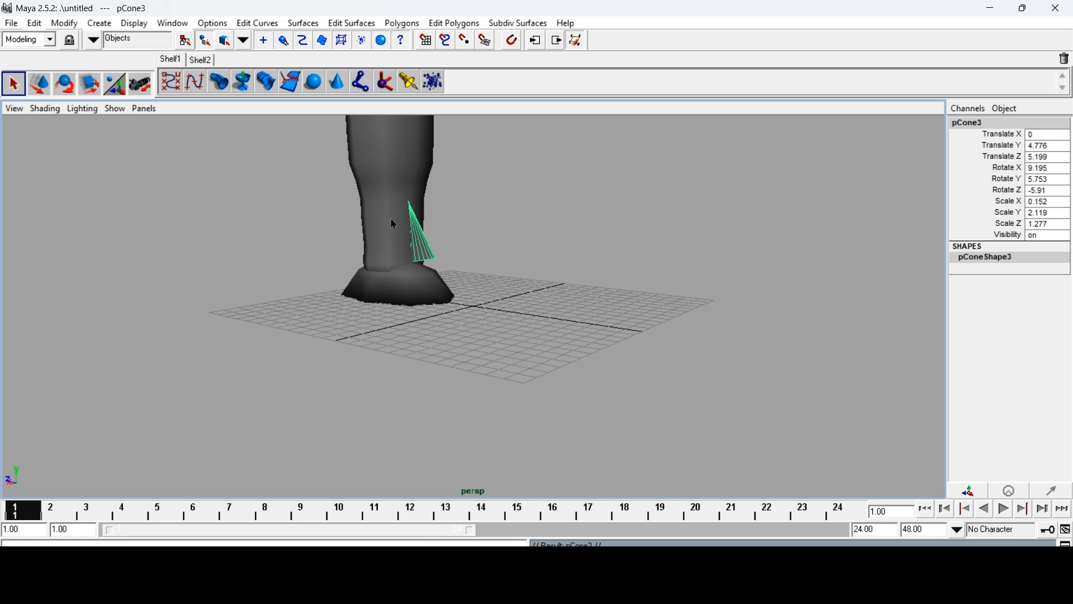
{"action": "left_click", "coordinate": [420, 252]}
{"action": "left_click", "coordinate": [37, 86]}
{"action": "left_click_drag", "start_coordinate": [384, 235], "coordinate": [281, 241]}
{"action": "left_click", "coordinate": [428, 250]}
{"action": "left_click_drag", "start_coordinate": [381, 234], "coordinate": [337, 235]}
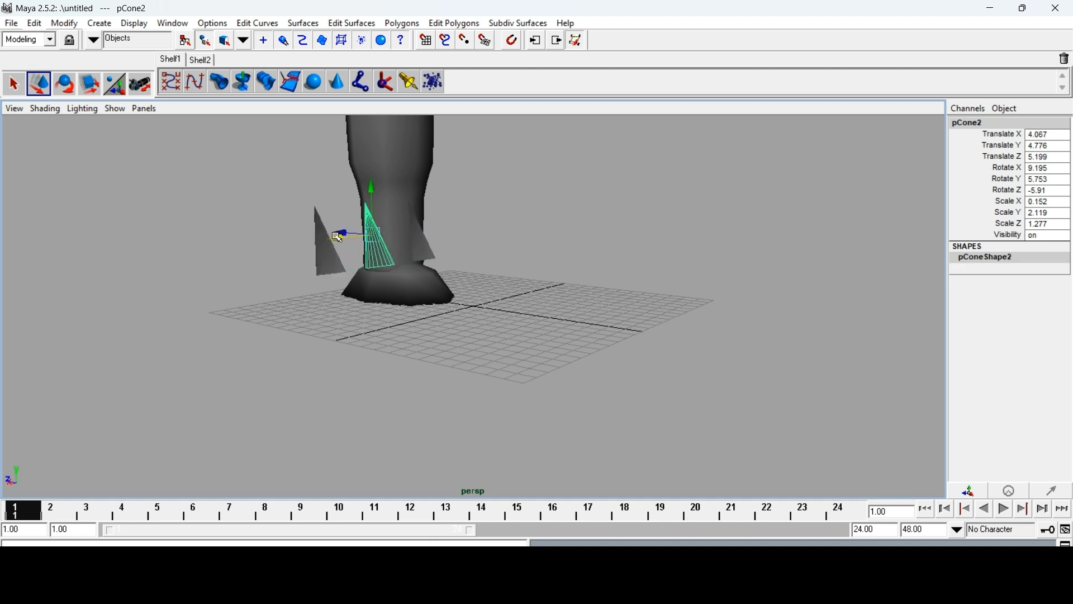
Duplicate the fin again and move two copies to the body's opposite side, the nearer one at about -3.574 in X.
{"action": "left_click", "coordinate": [423, 251]}
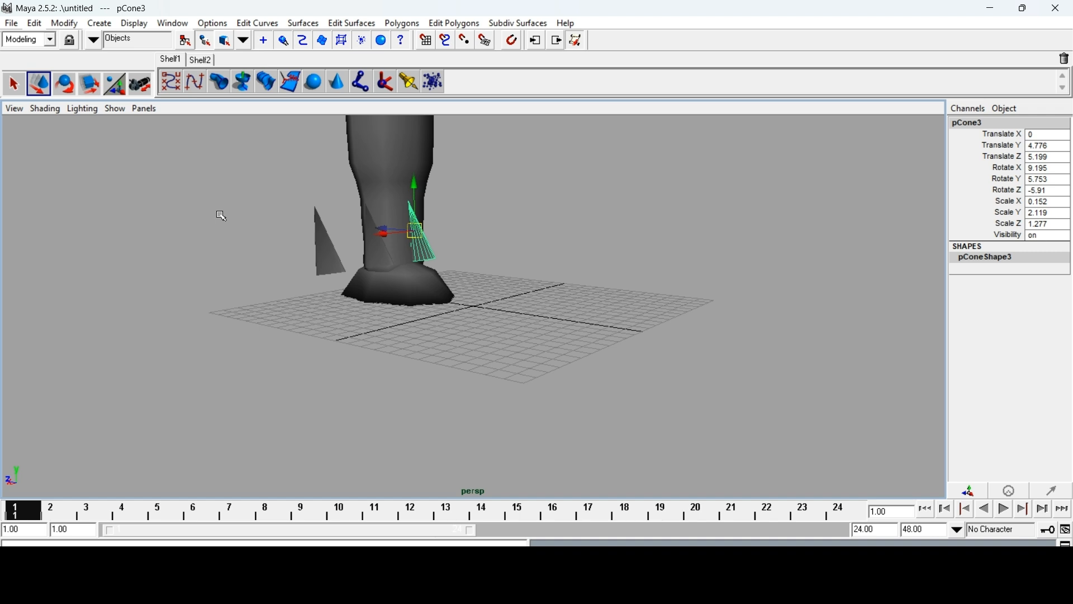
{"action": "key", "text": "ctrl+d"}
{"action": "left_click_drag", "start_coordinate": [384, 230], "coordinate": [417, 233]}
{"action": "left_click", "coordinate": [407, 242]}
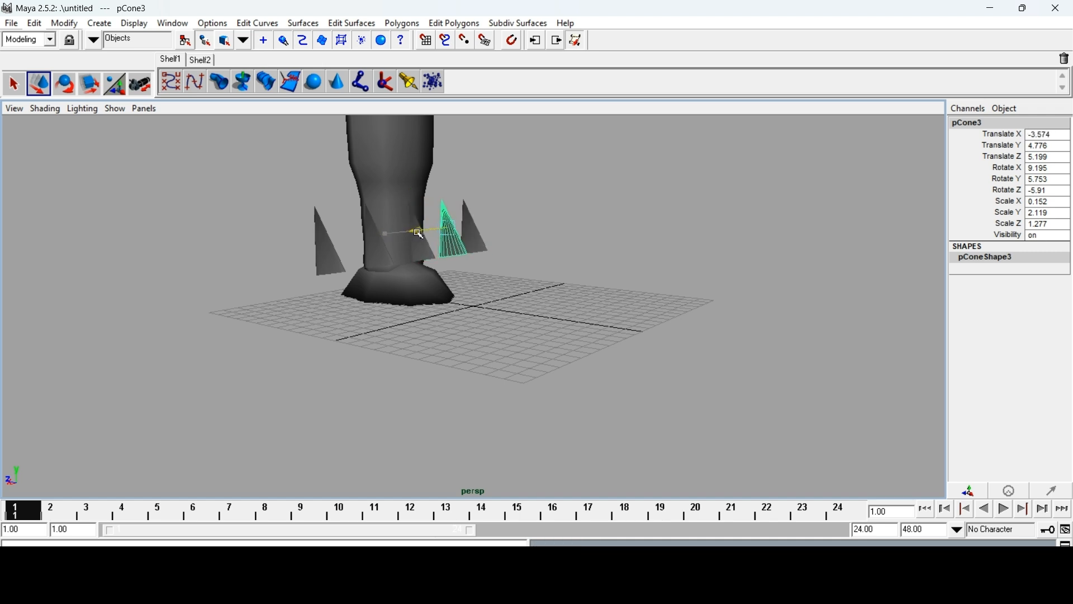
Rotate the nearer side fin to about 29.203, -65.286 and -25.312, and move it to about 2.164 in X and 3.553 in Y.
{"action": "left_click_drag", "start_coordinate": [501, 311], "coordinate": [695, 327], "text": "alt"}
{"action": "left_click", "coordinate": [512, 279]}
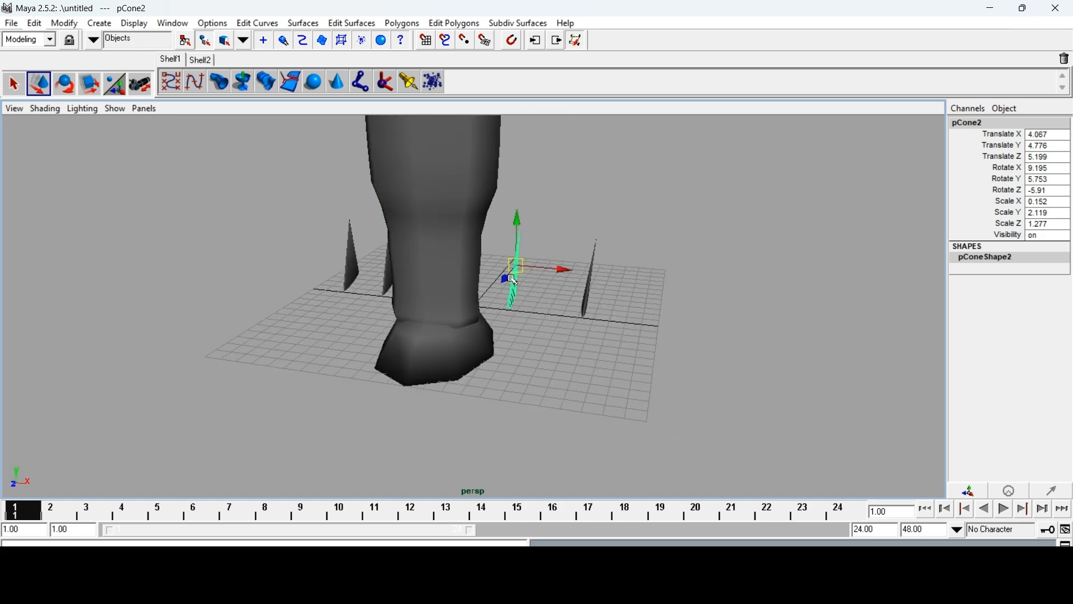
{"action": "left_click", "coordinate": [71, 84]}
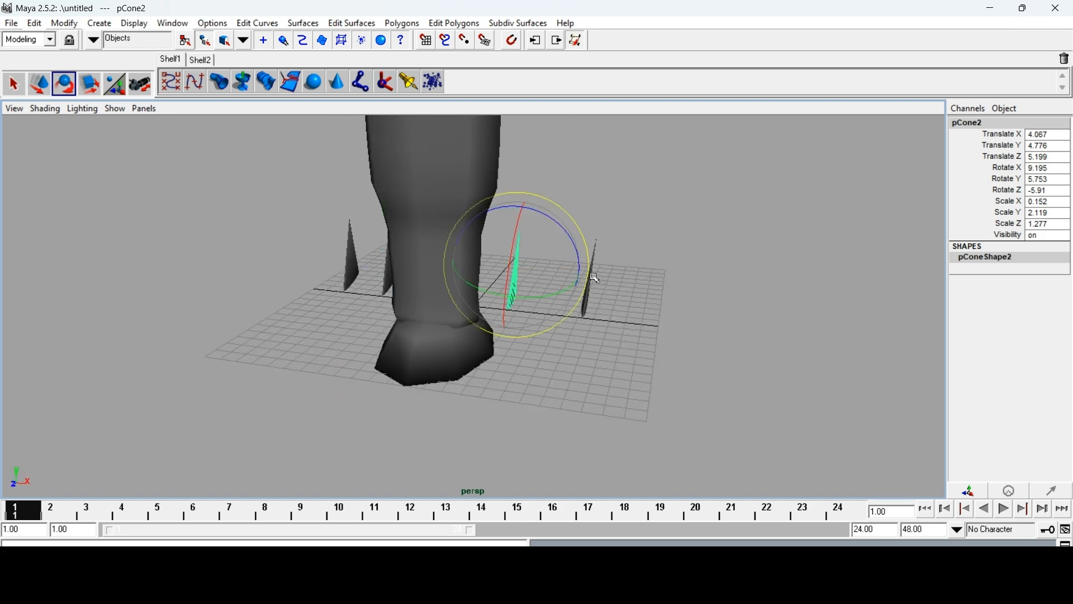
{"action": "left_click_drag", "start_coordinate": [571, 288], "coordinate": [486, 292]}
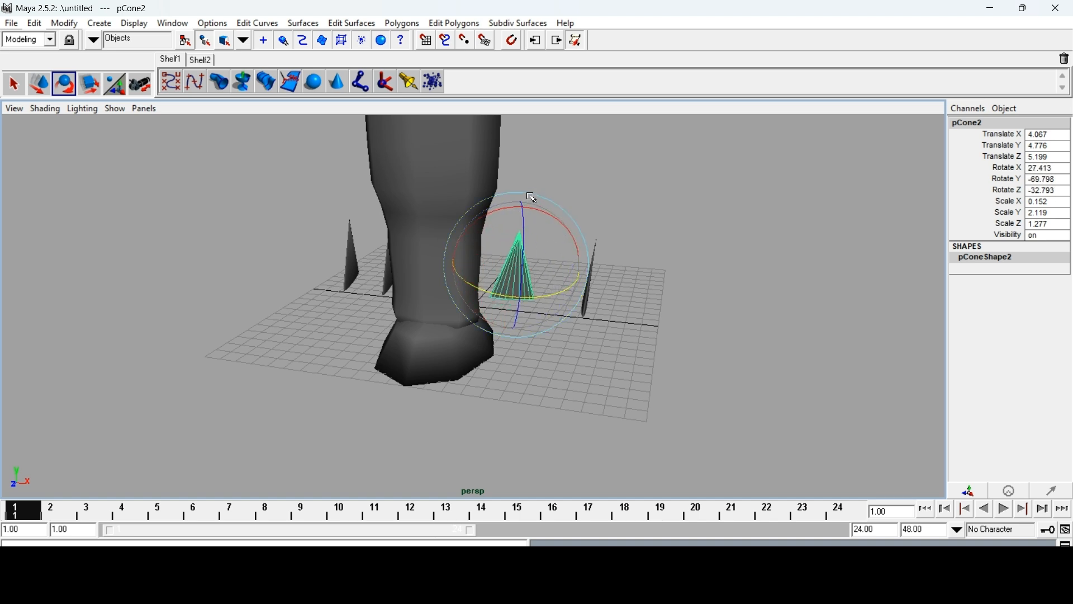
{"action": "left_click_drag", "start_coordinate": [532, 197], "coordinate": [514, 246]}
{"action": "left_click", "coordinate": [39, 88]}
{"action": "left_click_drag", "start_coordinate": [566, 290], "coordinate": [536, 286]}
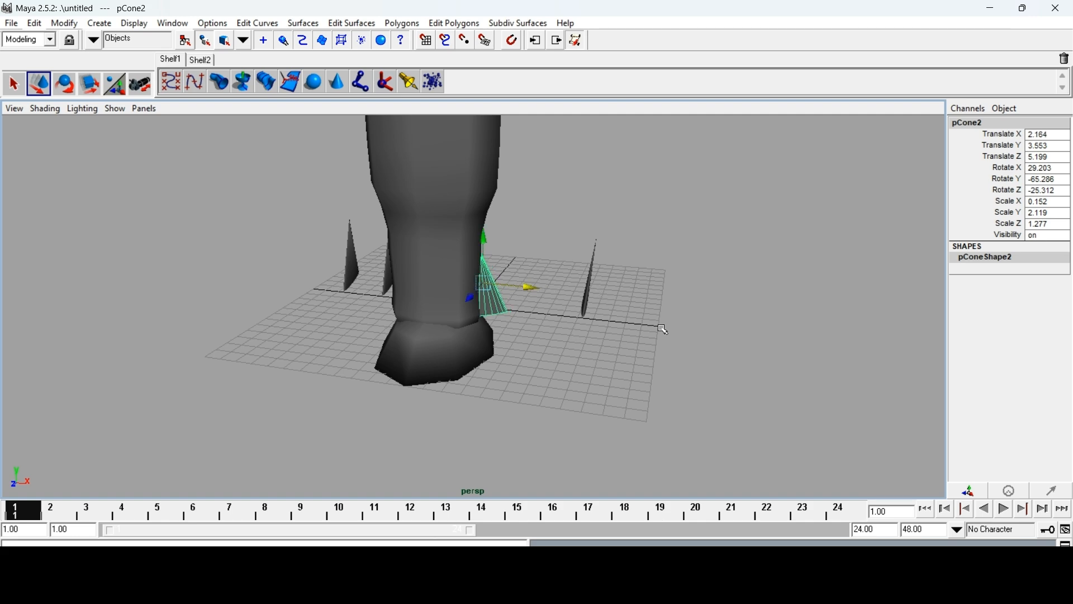
Move the side fin to about 4.526 in Y and 6.884 in Z, and rotate it to about 10.905 in X.
{"action": "left_click_drag", "start_coordinate": [643, 321], "coordinate": [546, 337], "text": "alt"}
{"action": "left_click_drag", "start_coordinate": [348, 300], "coordinate": [319, 298]}
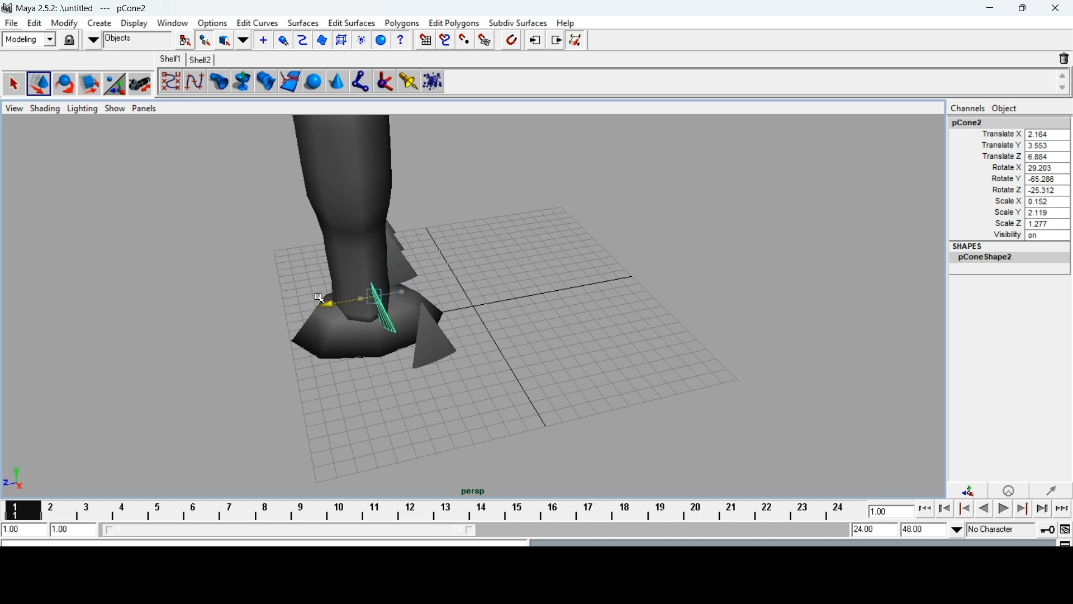
{"action": "mouse_move", "coordinate": [370, 260]}
{"action": "left_mouse_down"}
{"action": "mouse_move", "coordinate": [371, 237]}
{"action": "mouse_move", "coordinate": [373, 251]}
{"action": "left_mouse_up"}
{"action": "left_click", "coordinate": [65, 89]}
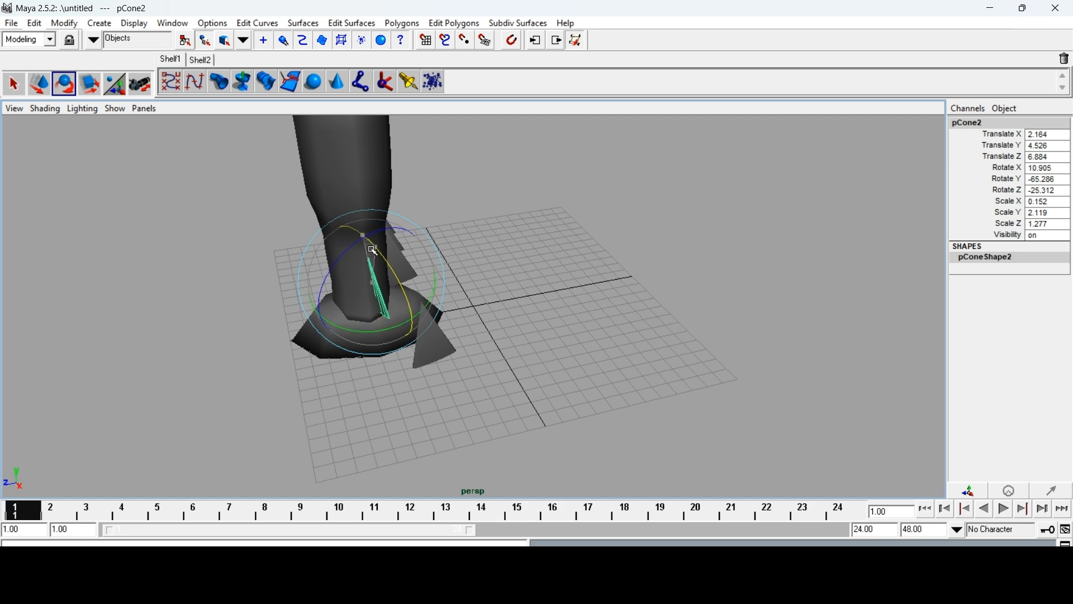
Rotate the side fin to about 16.016, -81.405 and -15.361, and move it to about 2.623 in X and 7.275 in Z.
{"action": "left_click_drag", "start_coordinate": [654, 402], "coordinate": [732, 371], "text": "alt"}
{"action": "left_click_drag", "start_coordinate": [519, 256], "coordinate": [529, 224]}
{"action": "left_click", "coordinate": [33, 92]}
{"action": "left_click_drag", "start_coordinate": [513, 263], "coordinate": [334, 352], "text": "alt"}
{"action": "left_click", "coordinate": [61, 86]}
{"action": "left_click_drag", "start_coordinate": [349, 269], "coordinate": [374, 276]}
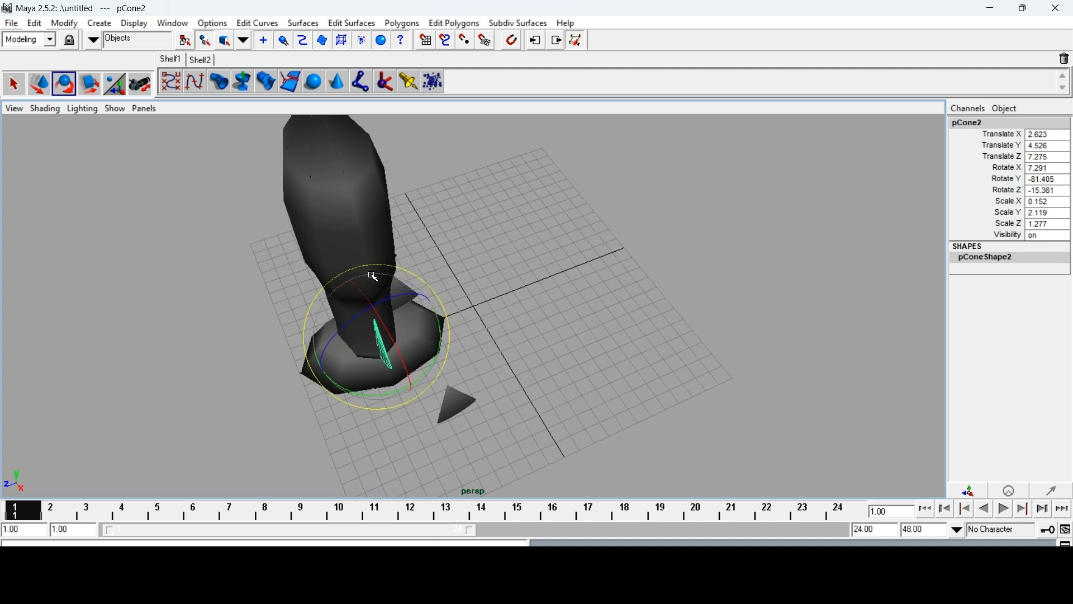
{"action": "left_click_drag", "start_coordinate": [565, 376], "coordinate": [556, 345], "text": "alt"}
{"action": "left_click_drag", "start_coordinate": [476, 286], "coordinate": [467, 288]}
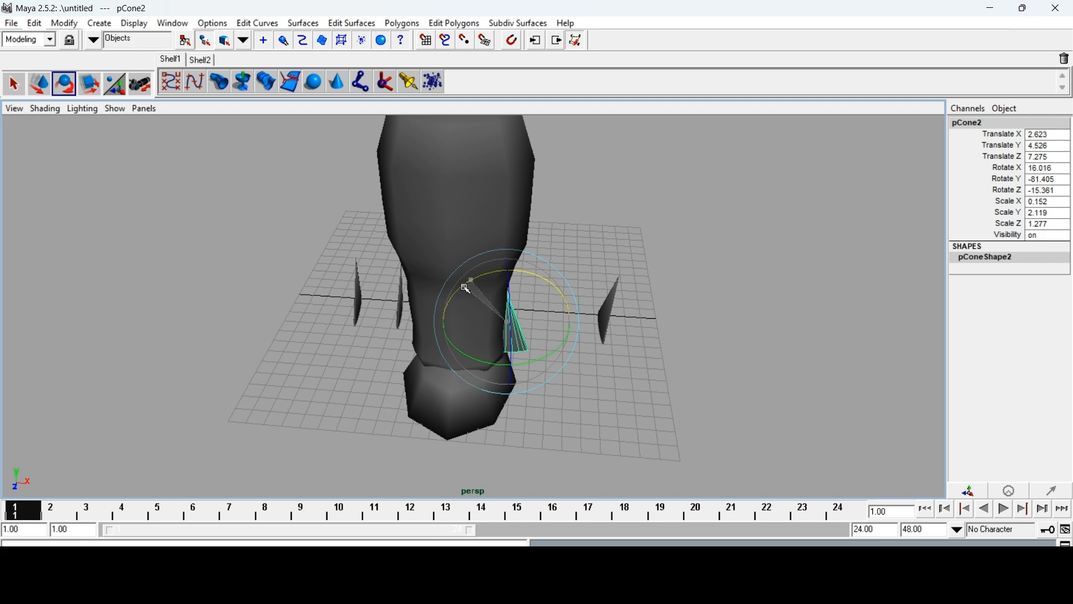
{"action": "left_click", "coordinate": [597, 390]}
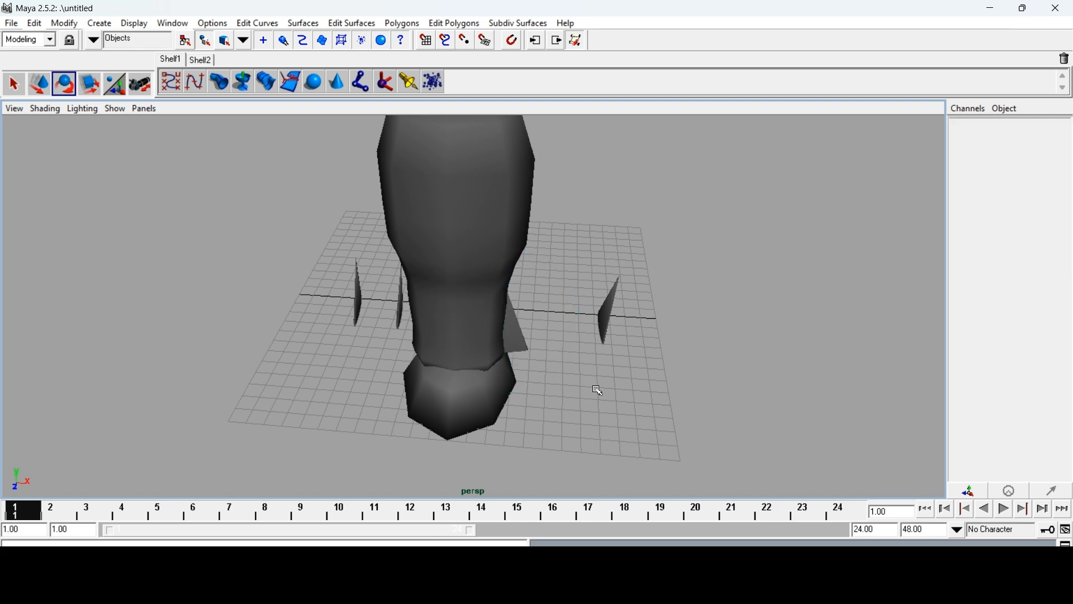
Move the side fin against the lower body at about 2.846 in X and 5.024 in Y.
{"action": "left_click_drag", "start_coordinate": [597, 389], "coordinate": [371, 376], "text": "alt"}
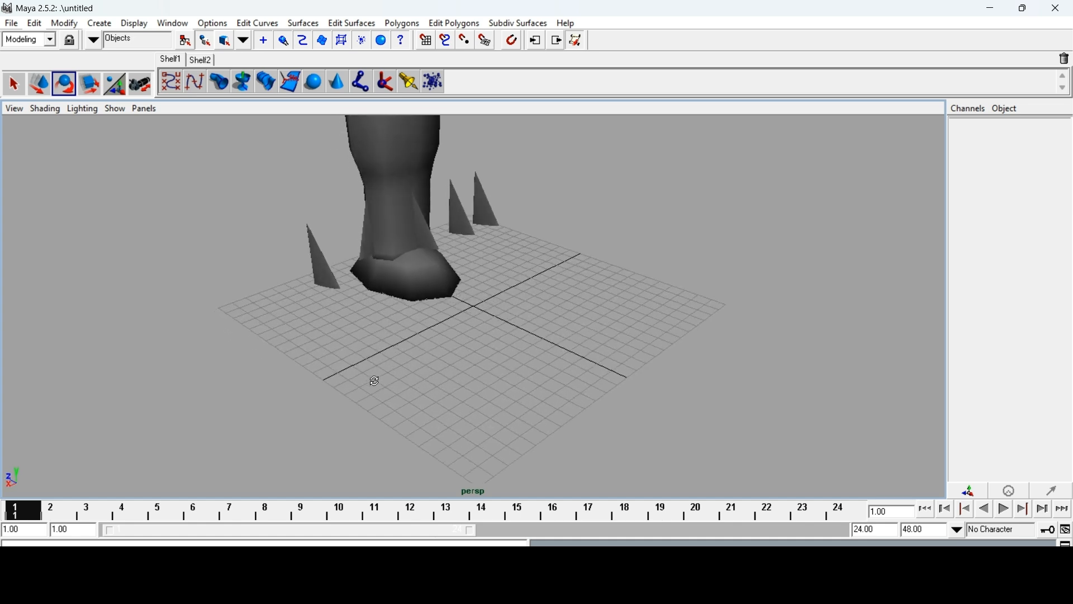
{"action": "left_click", "coordinate": [365, 249]}
{"action": "left_click", "coordinate": [38, 84]}
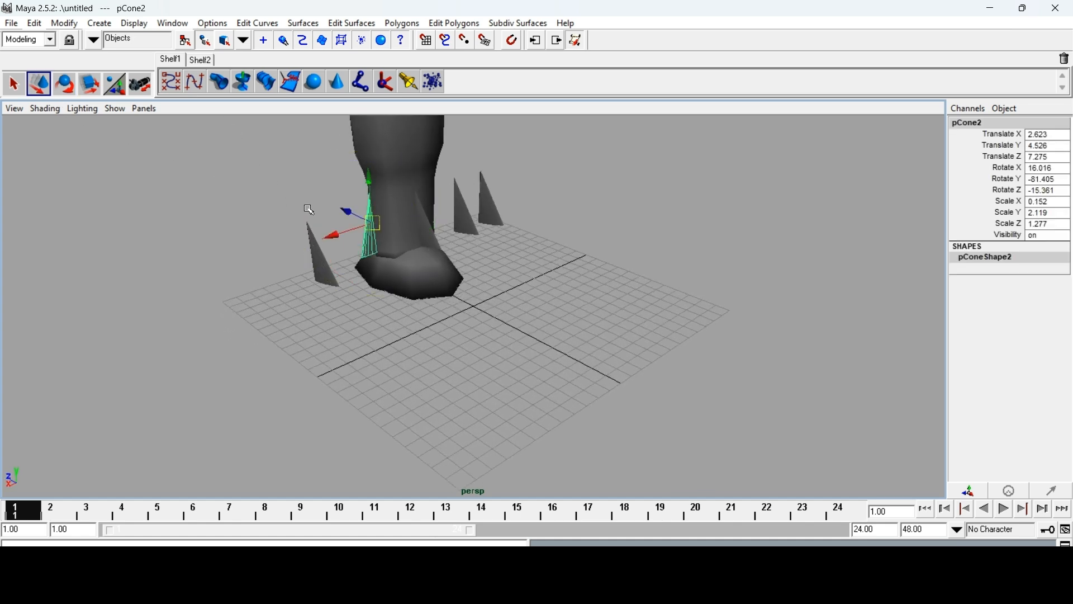
{"action": "left_click_drag", "start_coordinate": [338, 231], "coordinate": [331, 236]}
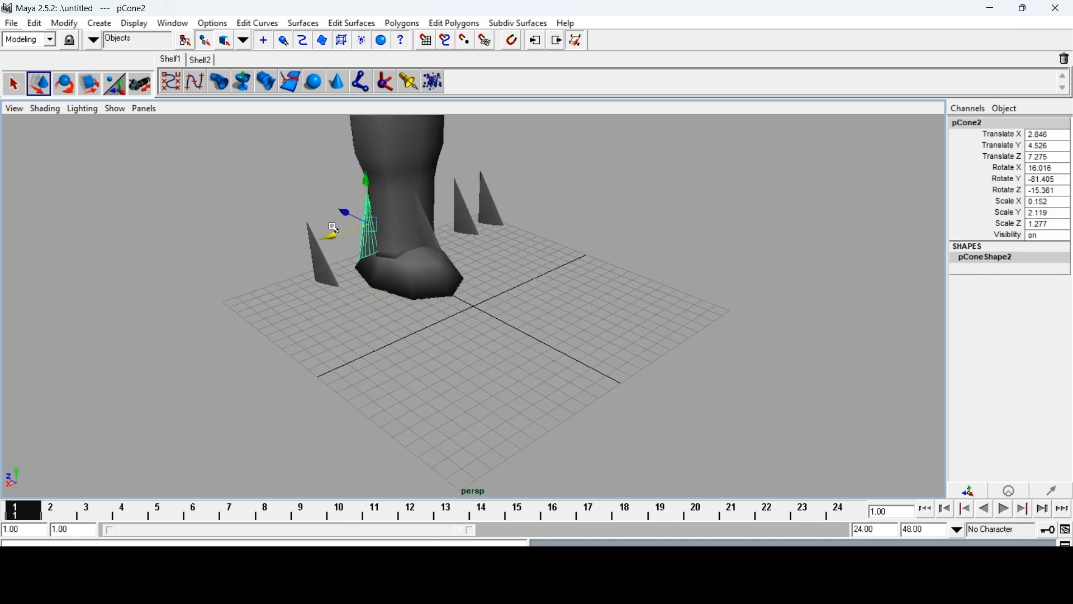
{"action": "left_click_drag", "start_coordinate": [363, 184], "coordinate": [374, 175]}
Delete the three spare fins standing away from the body, one beyond the placed side fin and two on the opposite side.
{"action": "left_click_drag", "start_coordinate": [416, 319], "coordinate": [665, 320], "text": "alt"}
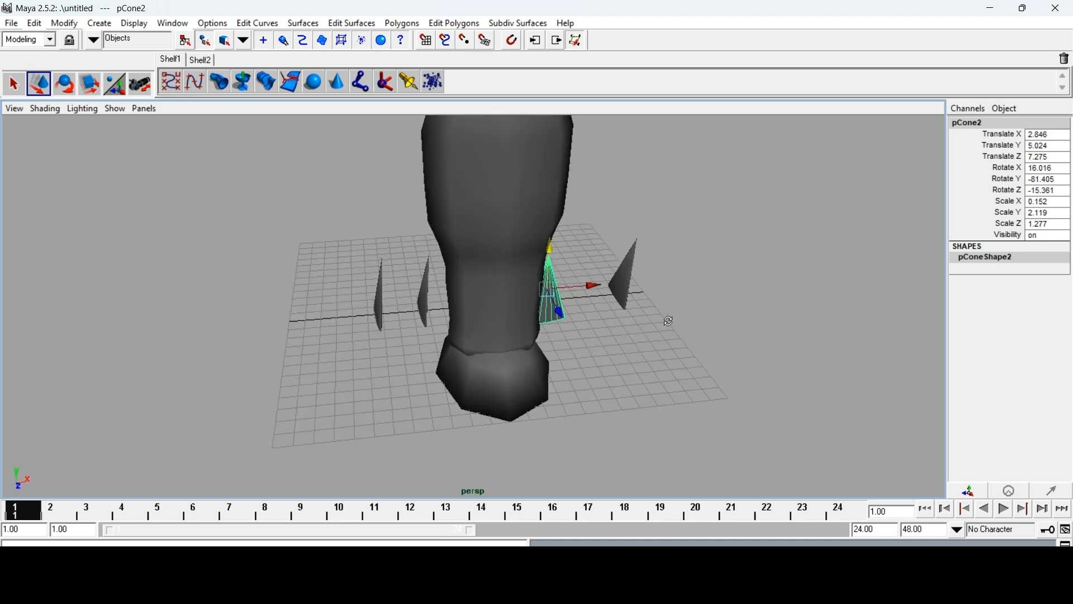
{"action": "left_click", "coordinate": [620, 285]}
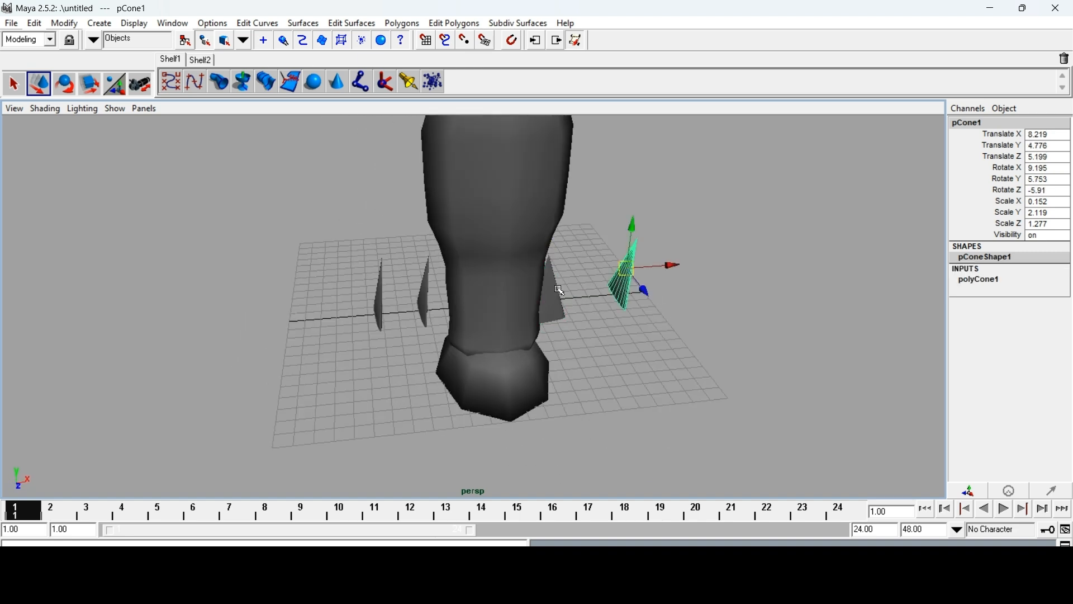
{"action": "left_click", "coordinate": [545, 300]}
{"action": "left_click", "coordinate": [556, 306]}
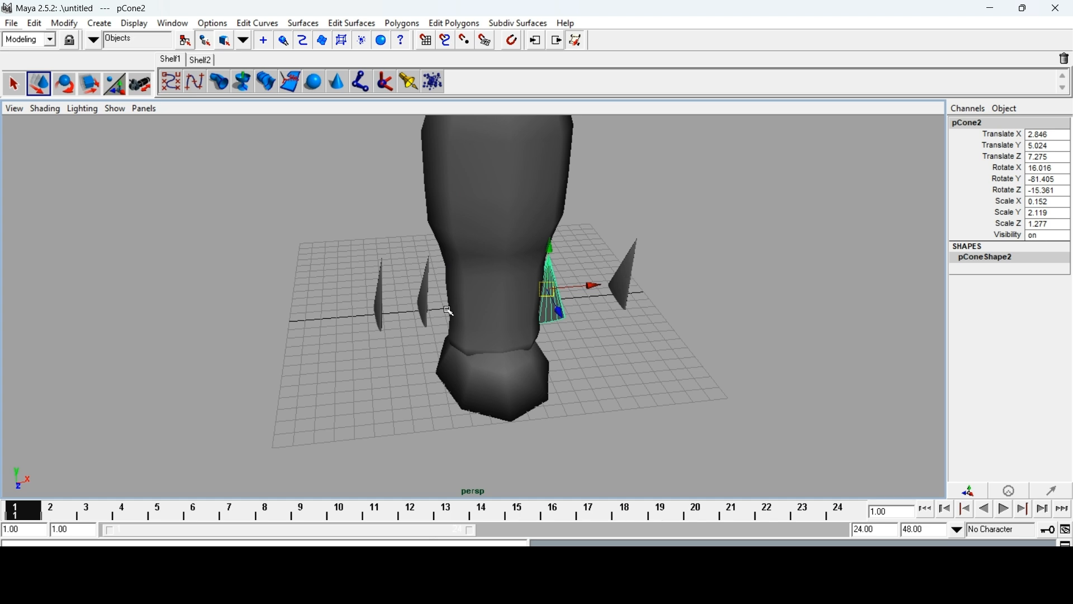
{"action": "left_click", "coordinate": [629, 292]}
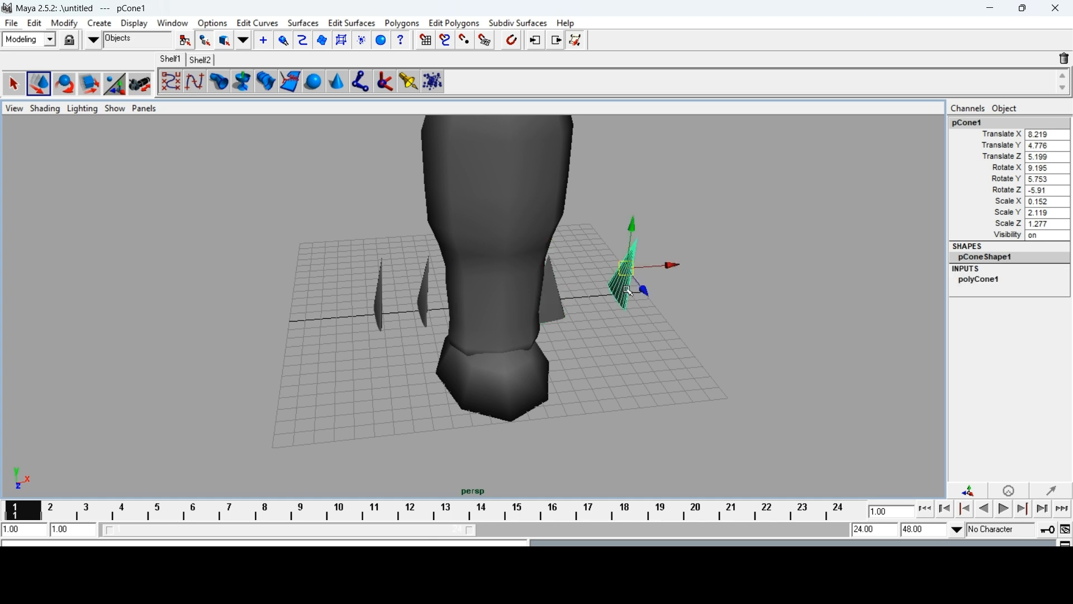
{"action": "key", "text": "Delete"}
{"action": "left_click", "coordinate": [426, 291]}
{"action": "key", "text": "Delete"}
{"action": "left_click", "coordinate": [379, 291]}
{"action": "key", "text": "Delete"}
Rotate the attached side fin to about 7.37, -77.817 and -0.51 in X, Y and Z.
{"action": "left_click", "coordinate": [545, 303]}
{"action": "left_click", "coordinate": [552, 296]}
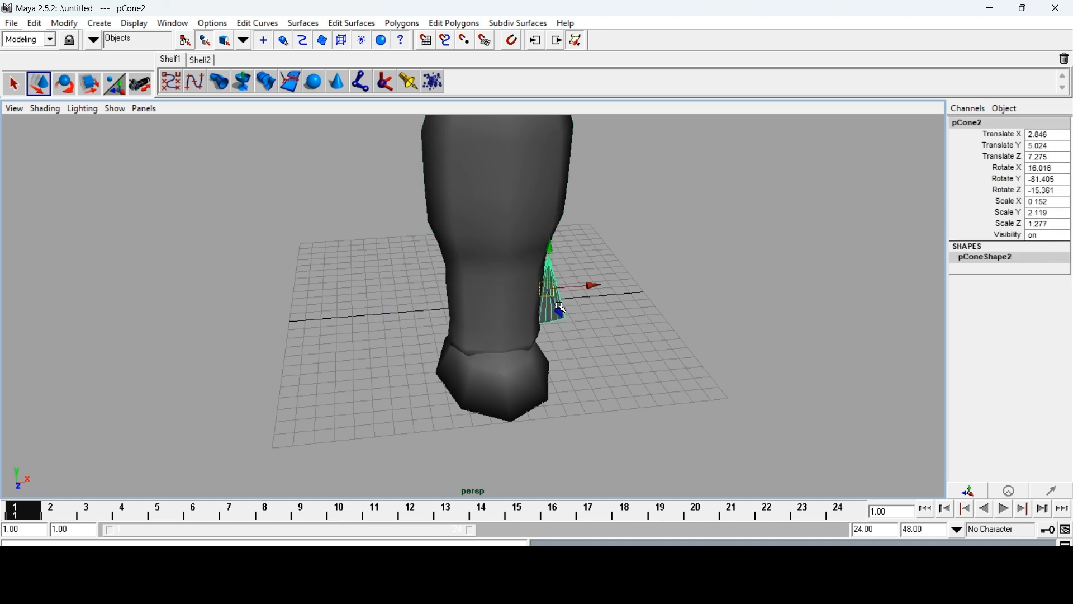
{"action": "left_click", "coordinate": [71, 91]}
{"action": "left_click_drag", "start_coordinate": [598, 237], "coordinate": [589, 236]}
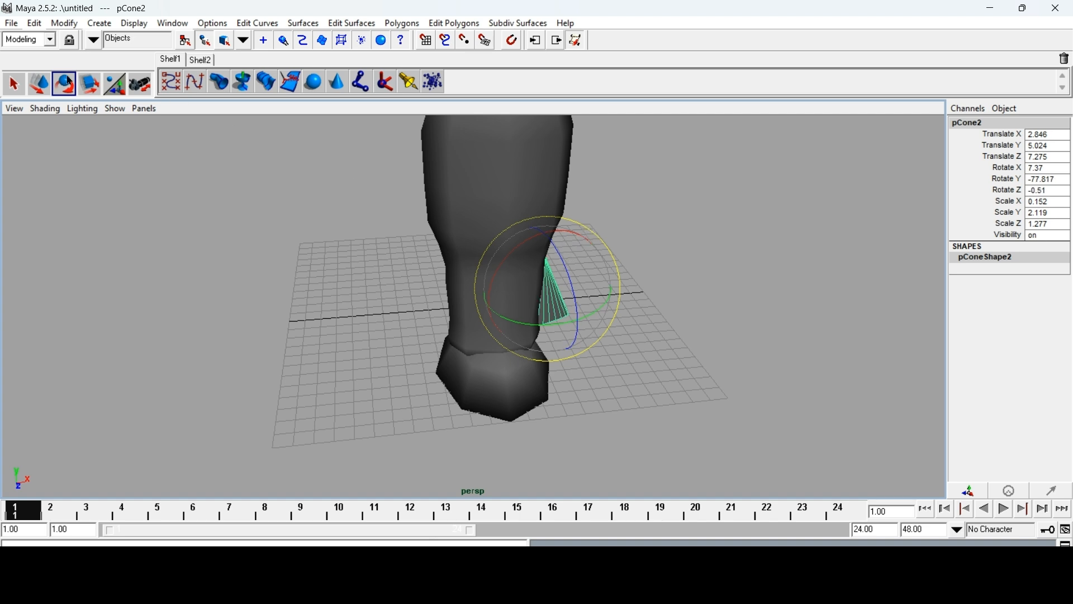
Duplicate the side fin and move the copy to the body's opposite side, at about -3.533 in X.
{"action": "left_click", "coordinate": [40, 94]}
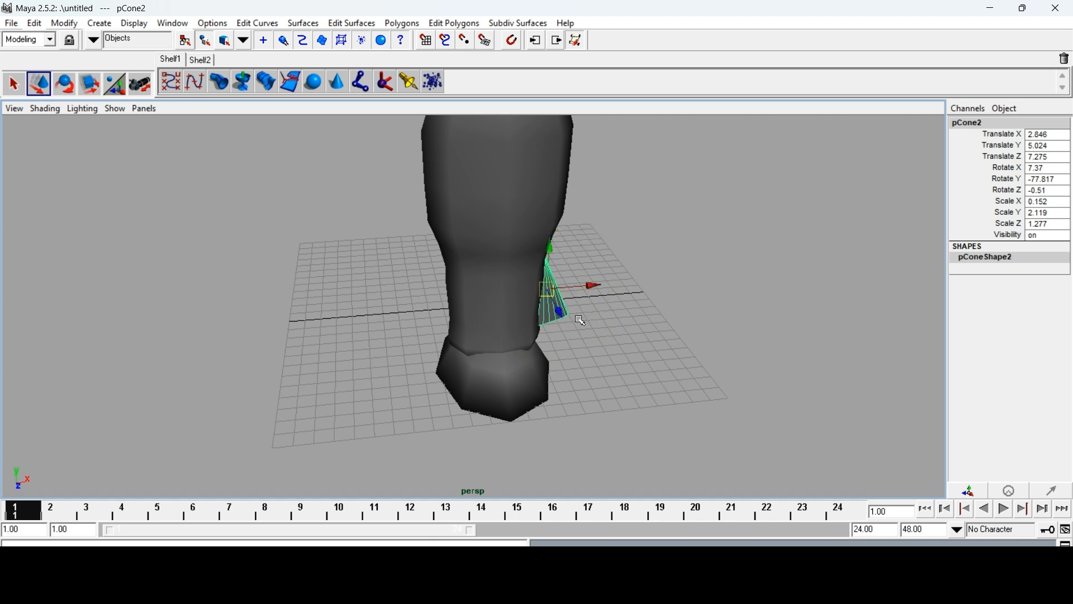
{"action": "key", "text": "ctrl+d"}
{"action": "left_click_drag", "start_coordinate": [590, 284], "coordinate": [479, 290]}
Rotate the copied fin to face outward, at about -142.621, -86.368 and 131.897 in X, Y and Z.
{"action": "left_click_drag", "start_coordinate": [647, 436], "coordinate": [345, 257], "text": "alt"}
{"action": "left_click", "coordinate": [66, 88]}
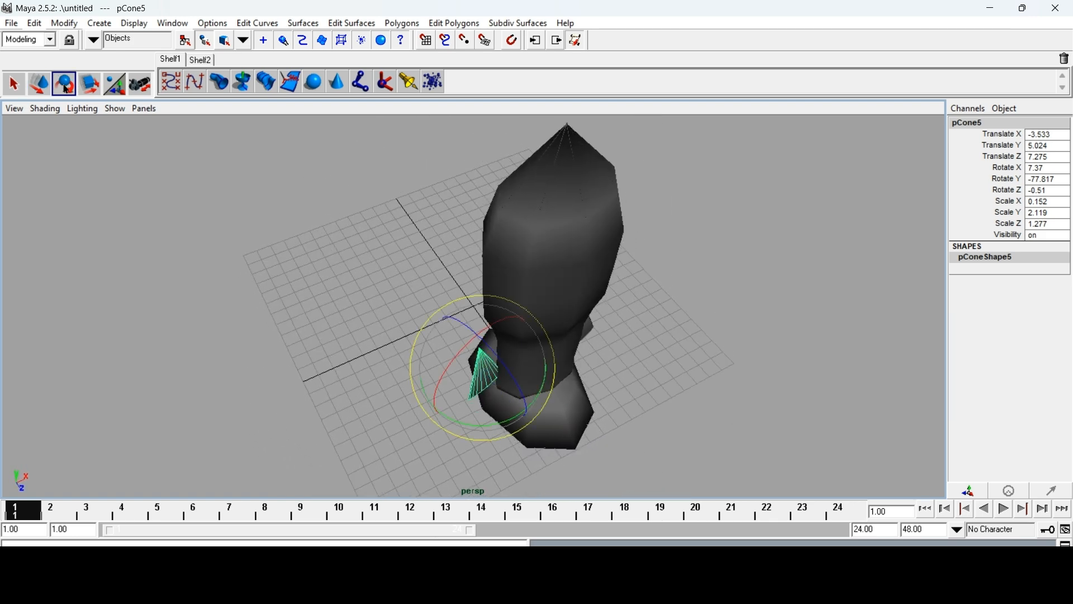
{"action": "left_click_drag", "start_coordinate": [476, 338], "coordinate": [500, 334]}
{"action": "left_click_drag", "start_coordinate": [696, 401], "coordinate": [139, 119], "text": "alt"}
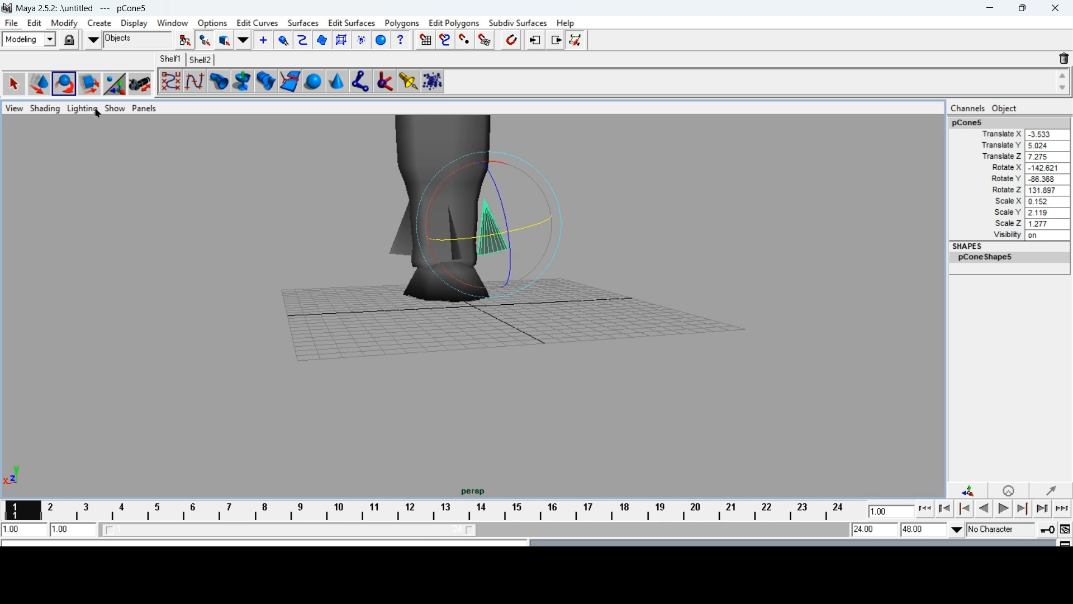
Move the copied fin against the lower body at about -2.858 in X.
{"action": "left_click", "coordinate": [35, 92]}
{"action": "left_click_drag", "start_coordinate": [442, 230], "coordinate": [430, 228]}
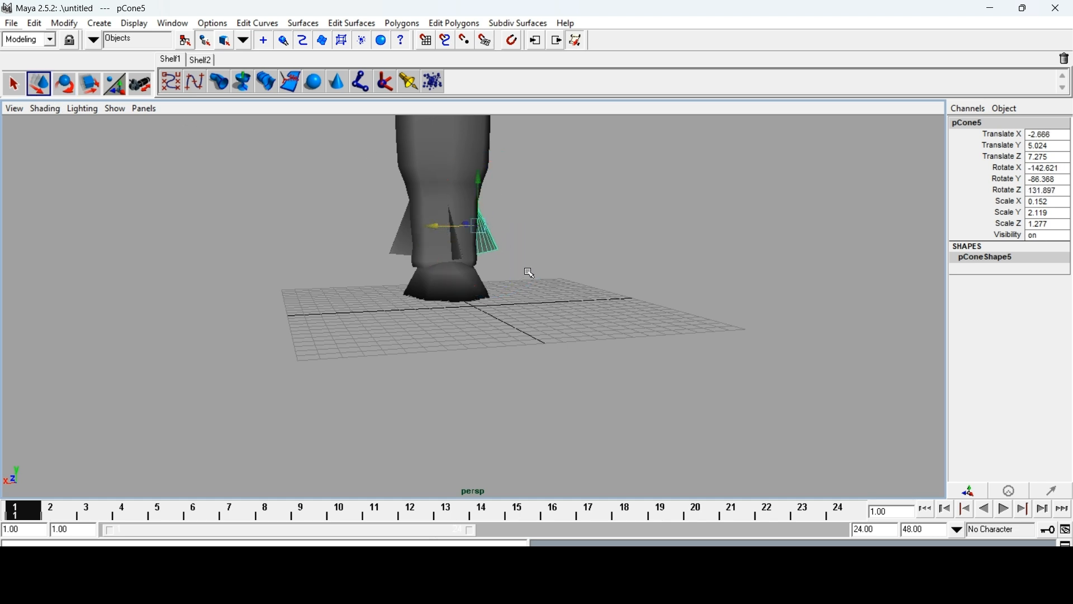
{"action": "left_click_drag", "start_coordinate": [534, 273], "coordinate": [196, 275], "text": "alt"}
{"action": "left_click_drag", "start_coordinate": [480, 242], "coordinate": [472, 239]}
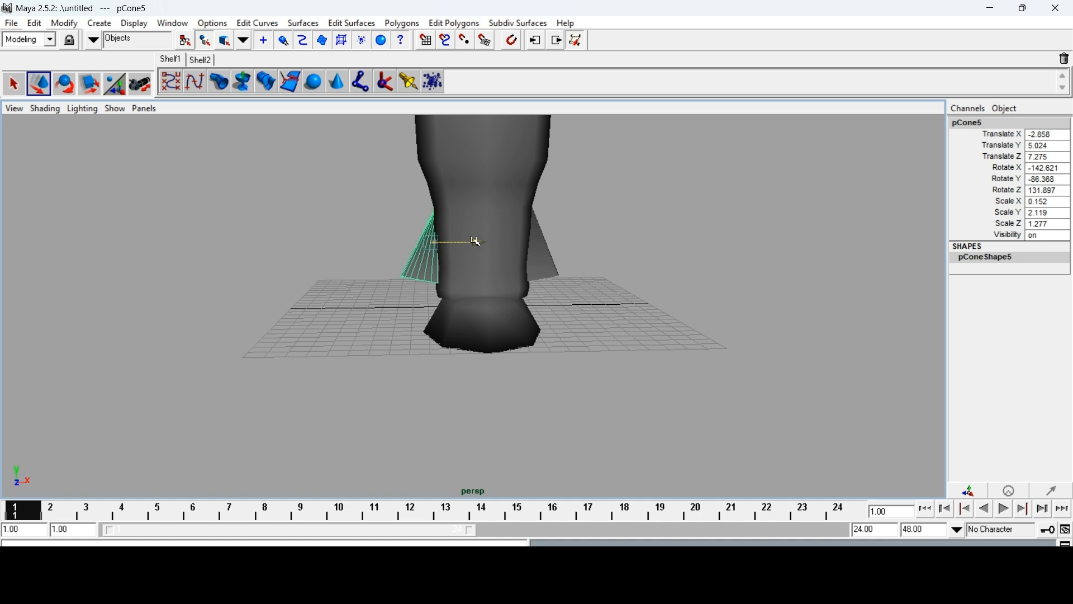
Move the original side fin to about 2.885 in X and rotate it to about 7.252, -77.75 and -0.0579.
{"action": "left_click", "coordinate": [551, 261]}
{"action": "left_click_drag", "start_coordinate": [576, 246], "coordinate": [585, 244]}
{"action": "left_click", "coordinate": [69, 85]}
{"action": "mouse_move", "coordinate": [598, 204]}
{"action": "left_mouse_down"}
{"action": "mouse_move", "coordinate": [589, 200]}
{"action": "mouse_move", "coordinate": [591, 212]}
{"action": "left_mouse_up"}
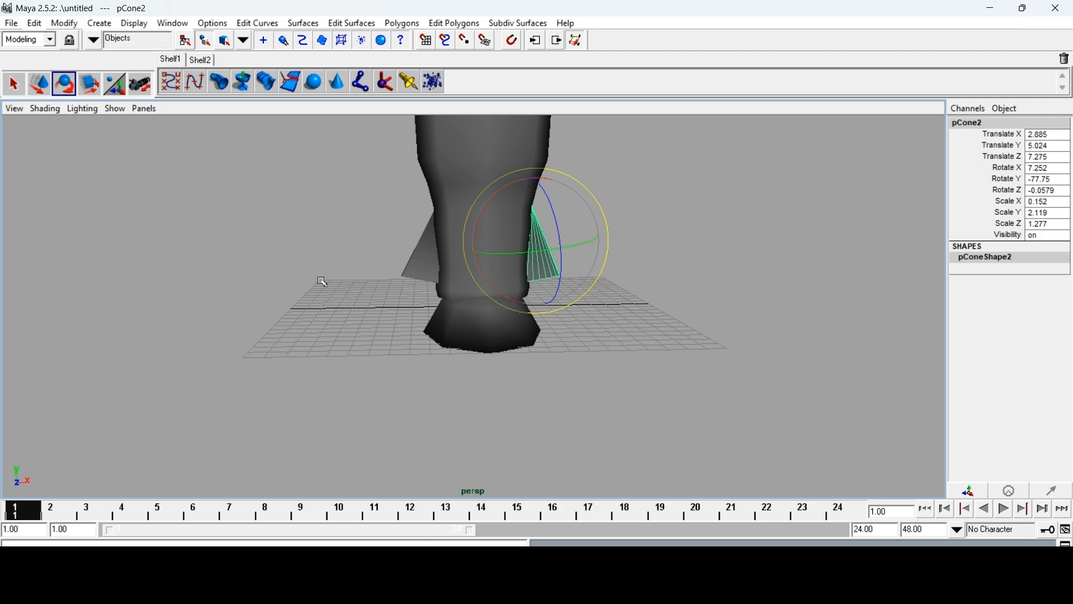
{"action": "left_click", "coordinate": [39, 90]}
{"action": "left_click", "coordinate": [12, 85]}
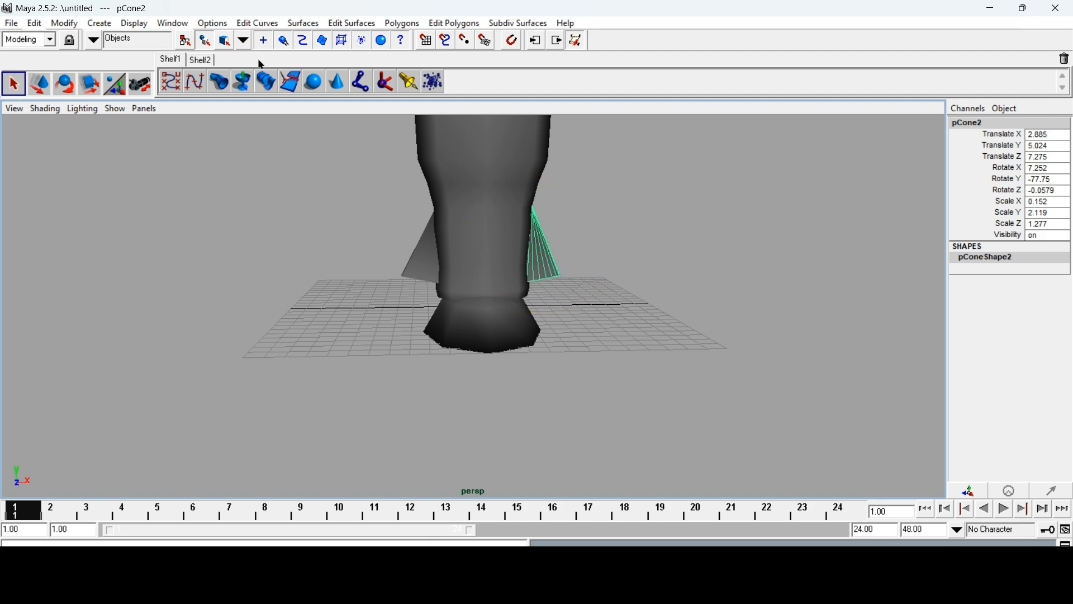
Duplicate the first fin at 0 in X and move the copy past the body to about 10.337 in Z.
{"action": "left_click_drag", "start_coordinate": [609, 361], "coordinate": [369, 307], "text": "alt"}
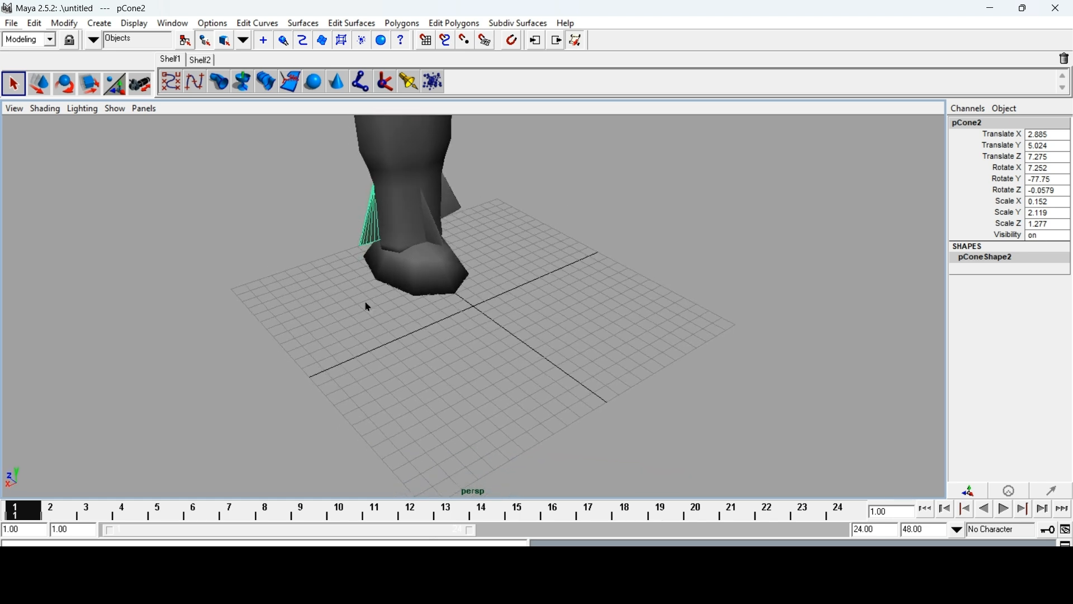
{"action": "left_click", "coordinate": [433, 230]}
{"action": "key", "text": "ctrl+d"}
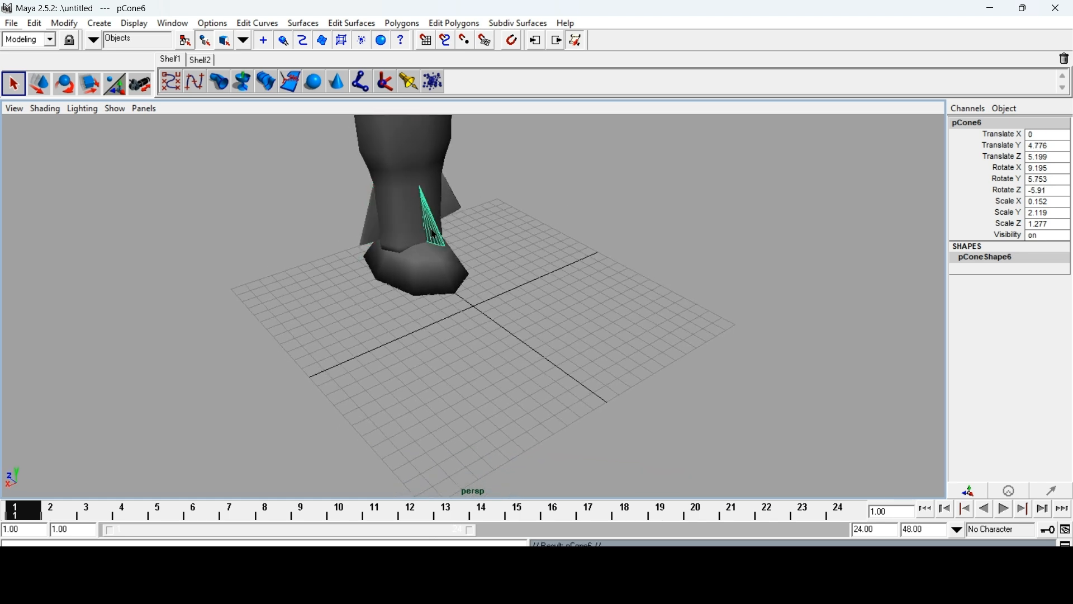
{"action": "left_click", "coordinate": [39, 84]}
{"action": "left_click_drag", "start_coordinate": [435, 312], "coordinate": [258, 282], "text": "alt"}
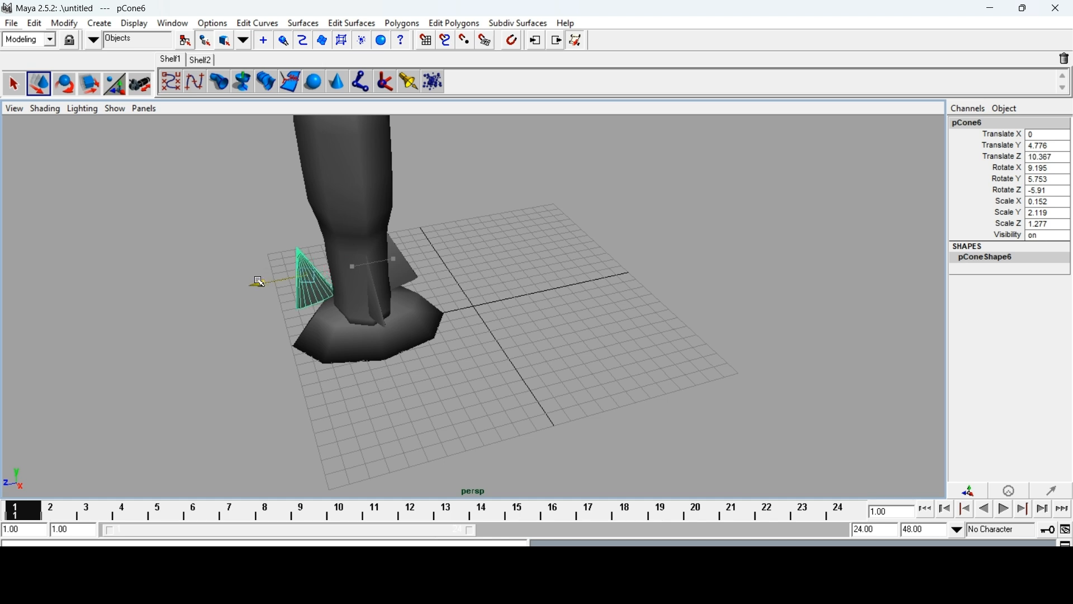
Rotate the fourth fin to about -10.235 in X and move it against the body at about 9.445 in Z.
{"action": "left_click", "coordinate": [71, 85]}
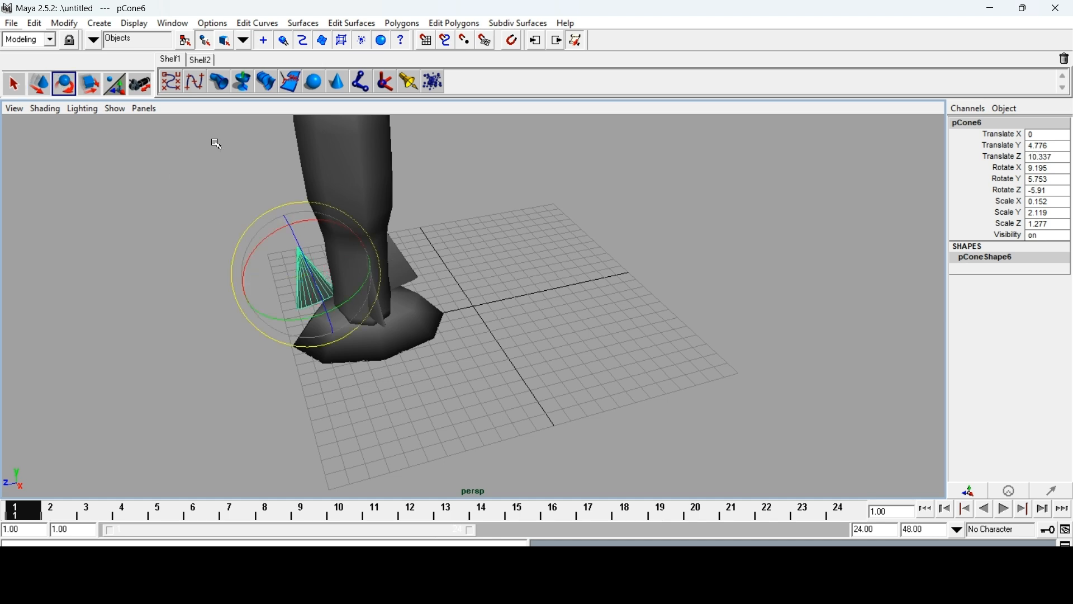
{"action": "left_click_drag", "start_coordinate": [328, 222], "coordinate": [347, 222]}
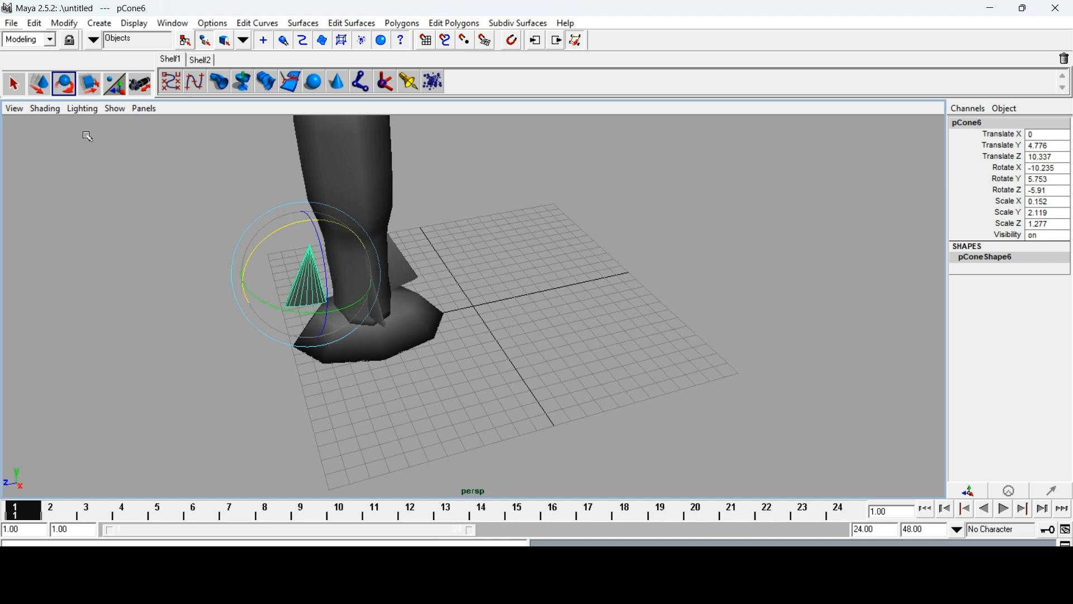
{"action": "left_click", "coordinate": [39, 84]}
{"action": "left_click_drag", "start_coordinate": [261, 285], "coordinate": [276, 285]}
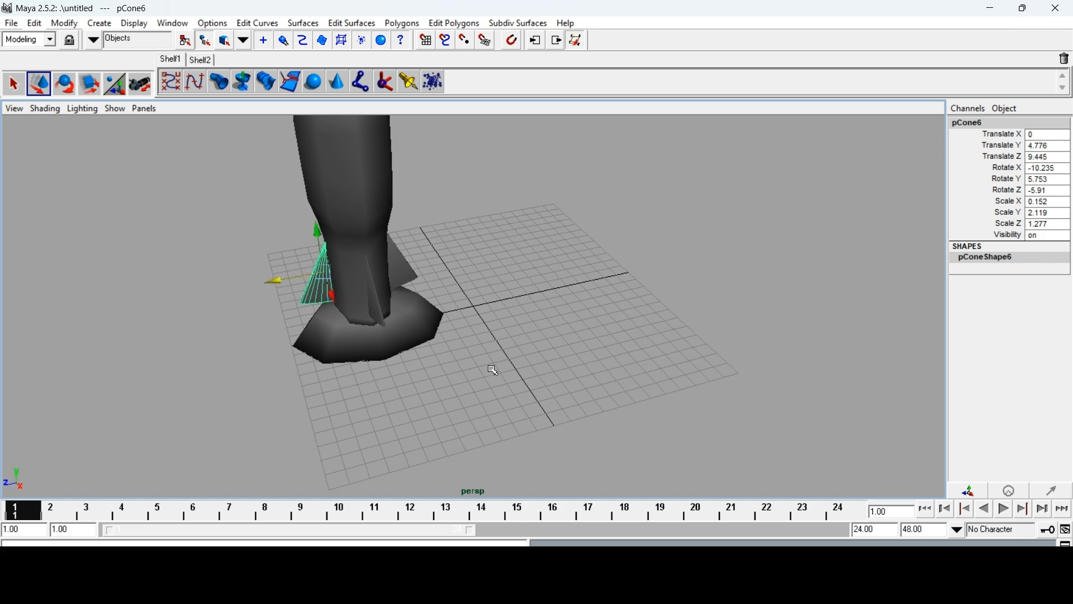
Select the rocket body, flared base and all four fins together and group them.
{"action": "left_click_drag", "start_coordinate": [494, 344], "coordinate": [467, 328], "text": "alt"}
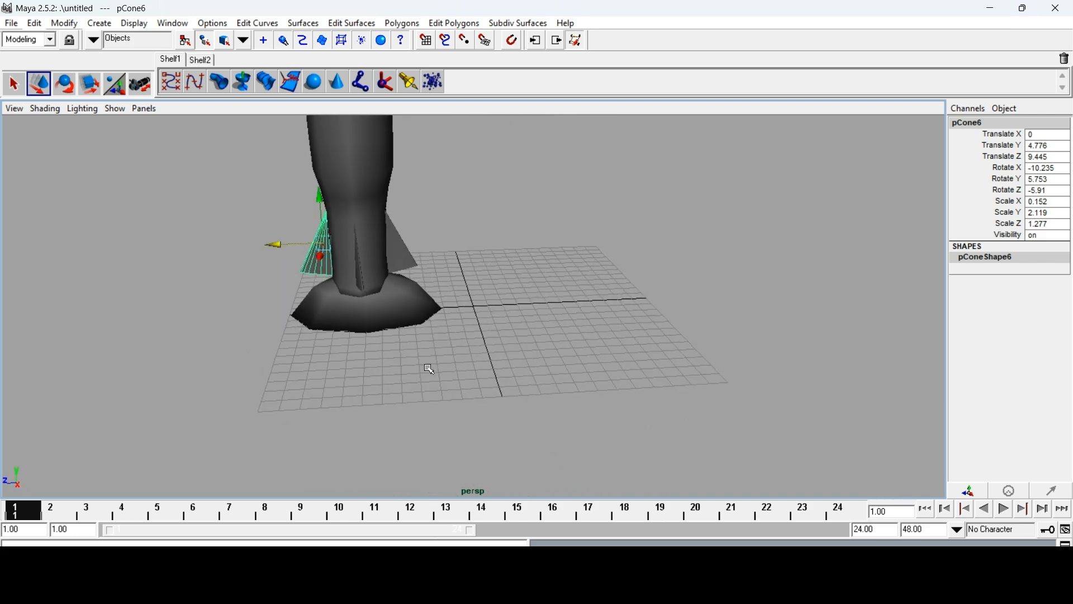
{"action": "left_click", "coordinate": [408, 349]}
{"action": "left_click_drag", "start_coordinate": [412, 300], "coordinate": [273, 184]}
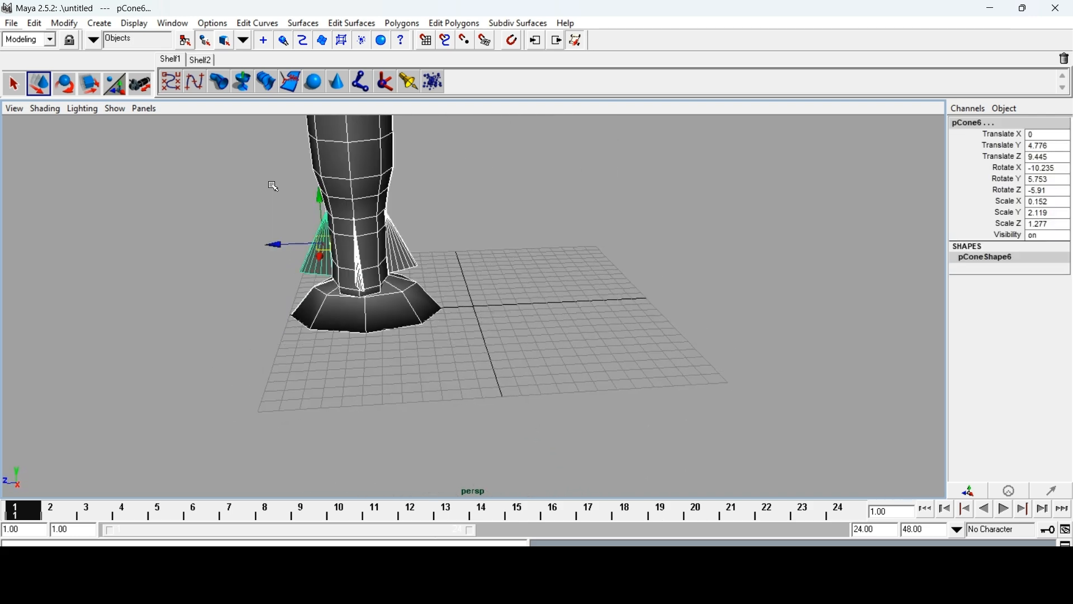
{"action": "left_click", "coordinate": [33, 27]}
{"action": "left_click", "coordinate": [63, 237]}
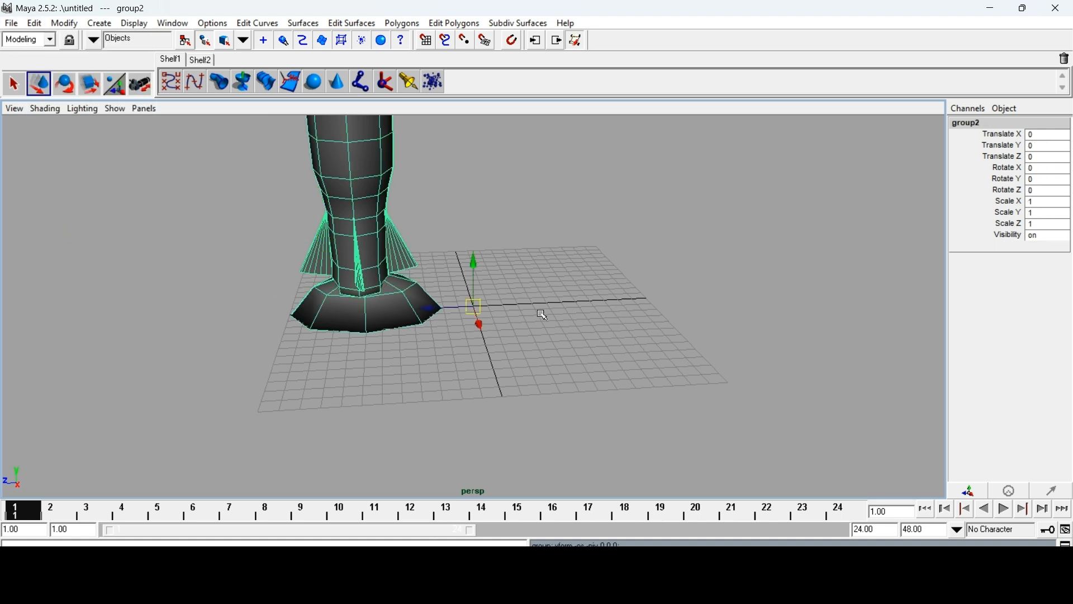
Examine the whole grouped rocket in perspective from a low angle, using the Zoom Tool to fit it from base to nose tip.
{"action": "key", "text": "space"}
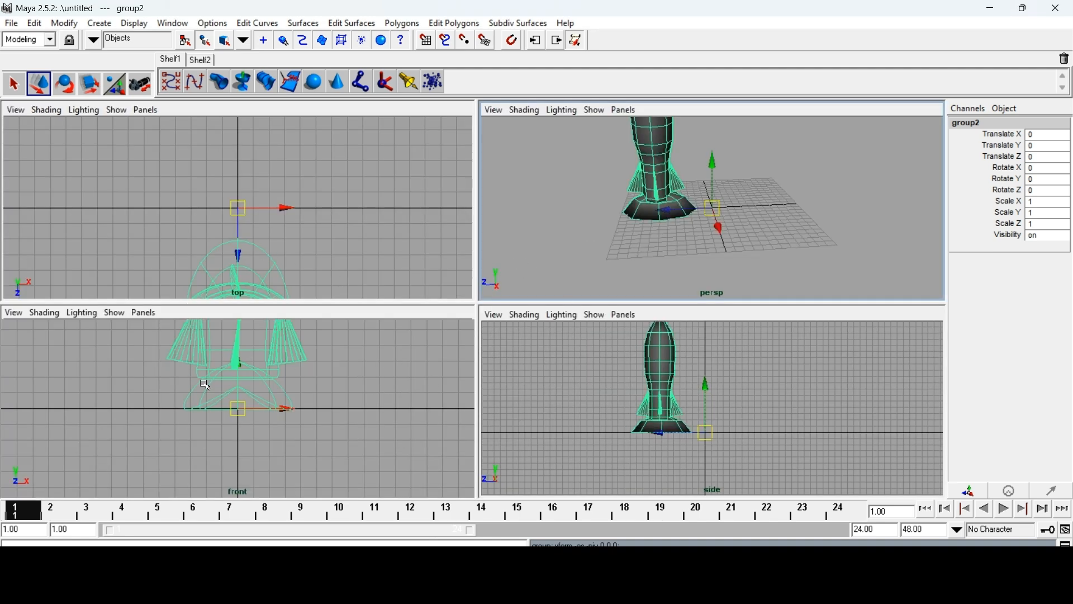
{"action": "key", "text": "space"}
{"action": "left_click", "coordinate": [14, 109]}
{"action": "mouse_move", "coordinate": [37, 306]}
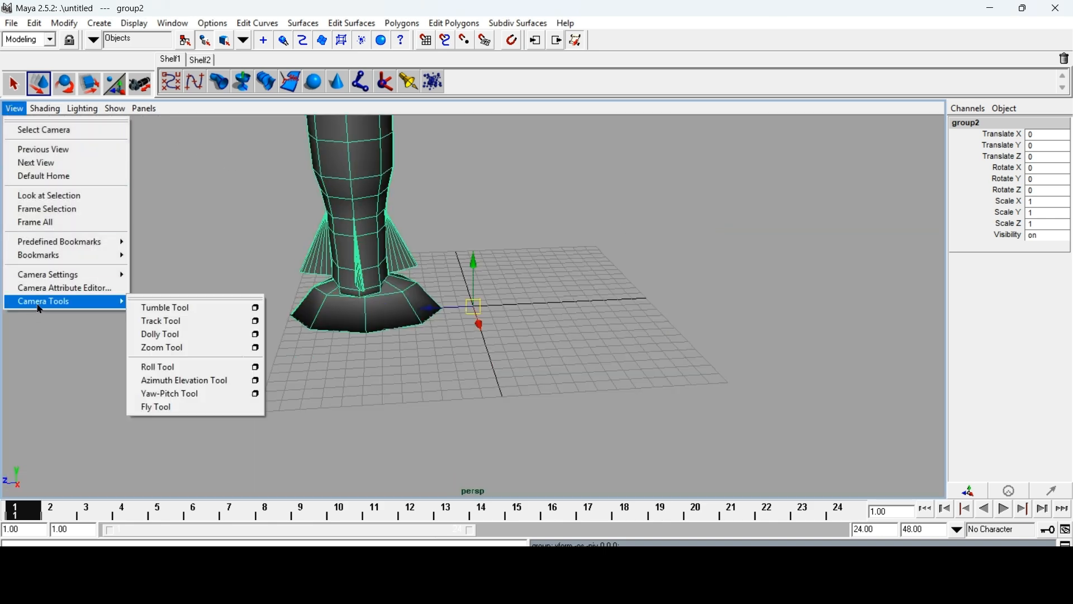
{"action": "left_click", "coordinate": [185, 348]}
{"action": "left_click_drag", "start_coordinate": [798, 299], "coordinate": [431, 335]}
{"action": "left_click_drag", "start_coordinate": [491, 213], "coordinate": [471, 252]}
{"action": "left_click_drag", "start_coordinate": [556, 300], "coordinate": [647, 276], "text": "alt"}
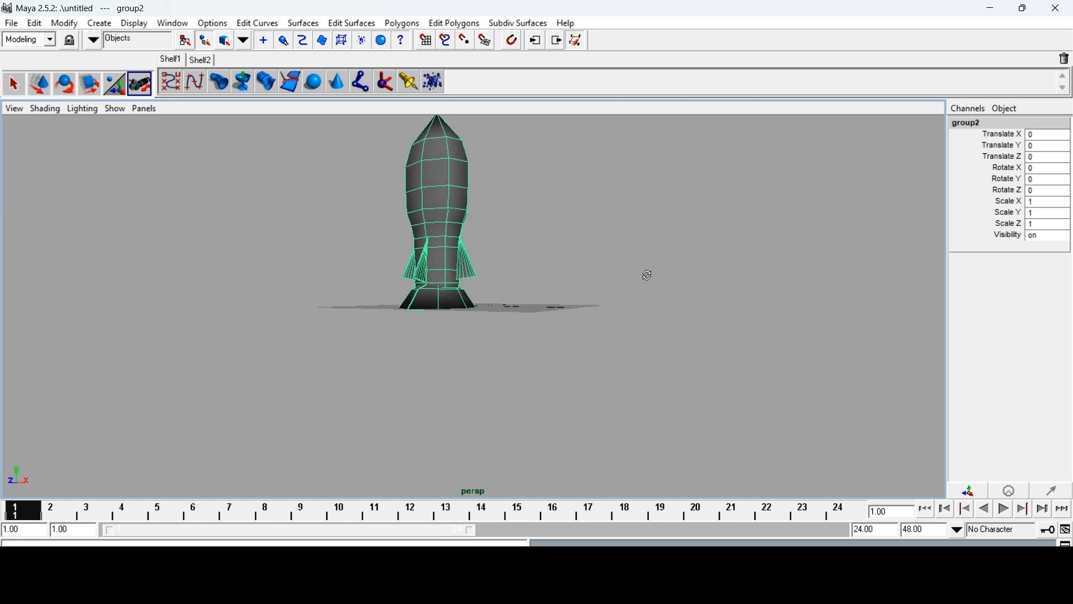